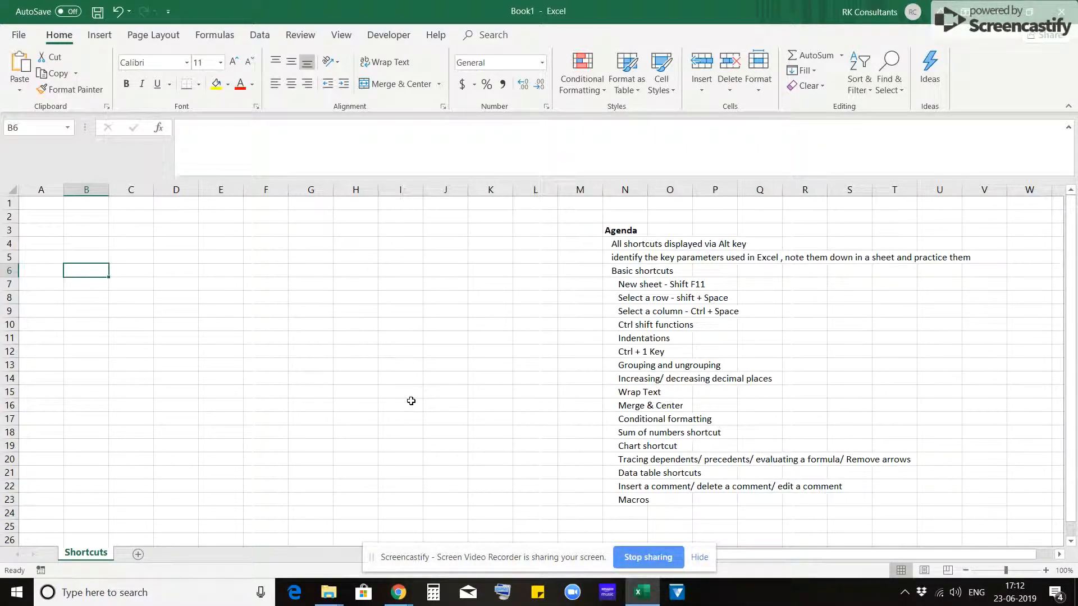
- Select the whole Agenda block from N3 across to column V and down to row 23
{"action": "key", "text": "ctrl+Right"}
{"action": "key", "text": "Up"}
{"action": "key", "text": "Up"}
{"action": "key", "text": "Up"}
{"action": "key", "text": "ctrl+shift+Down"}
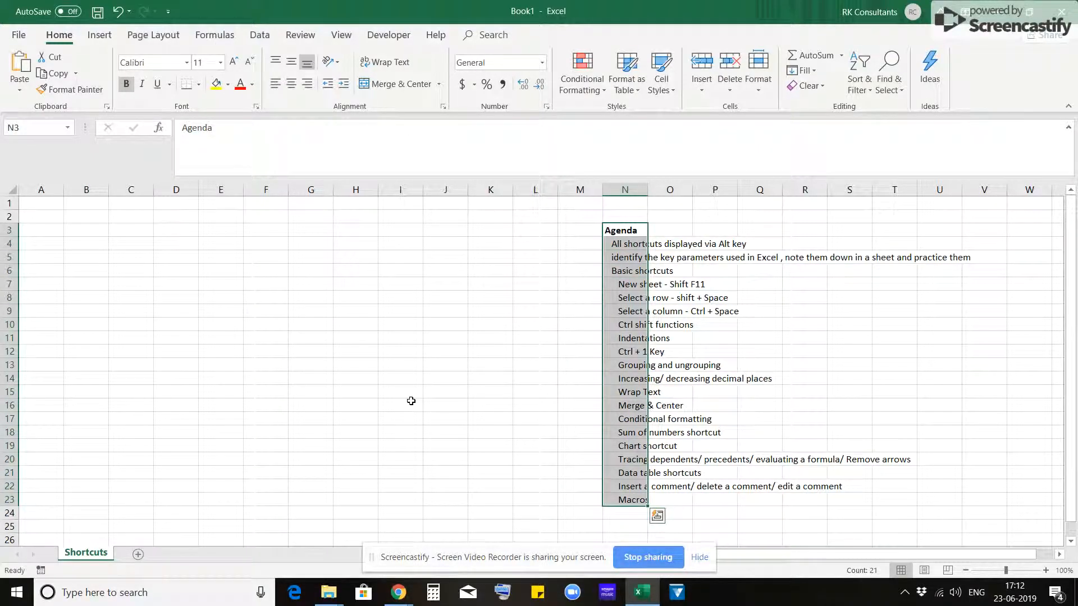
{"action": "key", "text": "shift+Right"}
{"action": "key", "text": "shift+Right"}
{"action": "key", "text": "shift+Right"}
{"action": "key", "text": "shift+Right"}
{"action": "key", "text": "shift+Right"}
{"action": "key", "text": "shift+Right"}
{"action": "key", "text": "shift+Right"}
{"action": "key", "text": "shift+Right"}
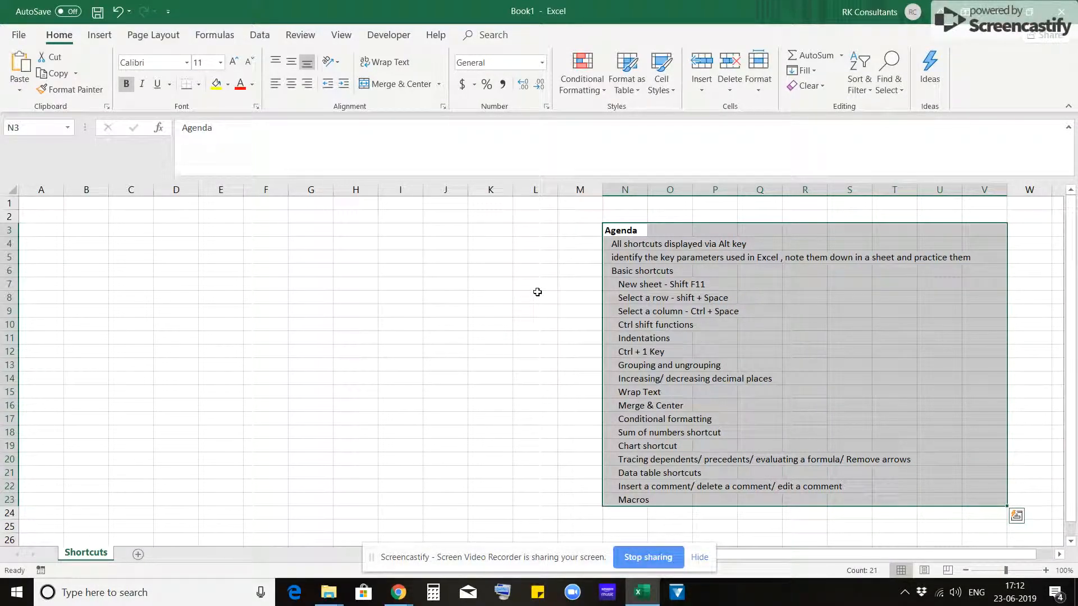
- Show the ribbon's shortcut key hints with cell B6 active, and dismiss them
{"action": "left_click", "coordinate": [636, 256]}
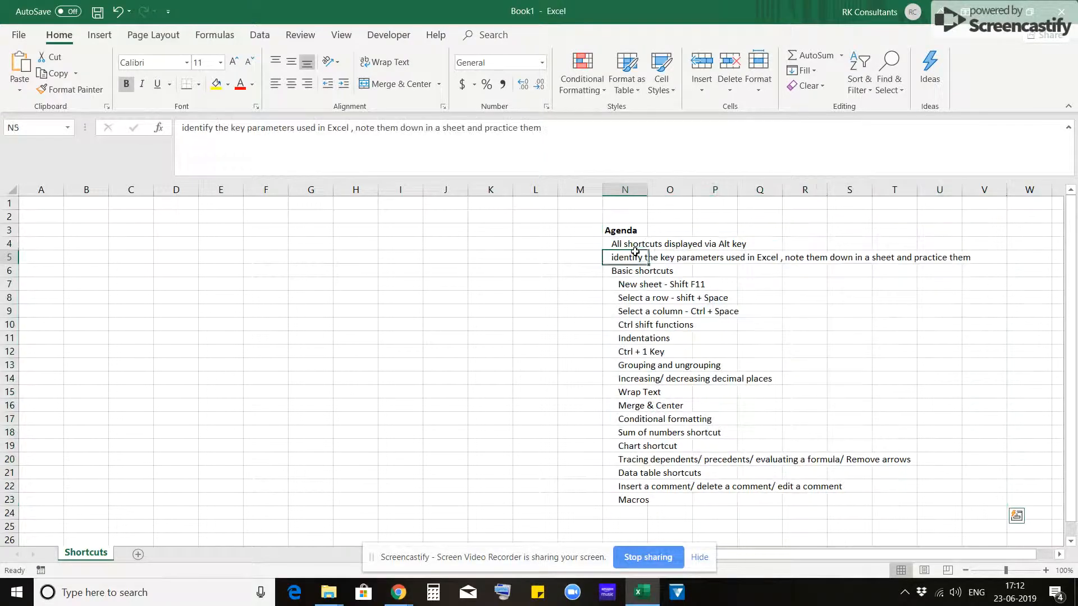
{"action": "left_click", "coordinate": [635, 249]}
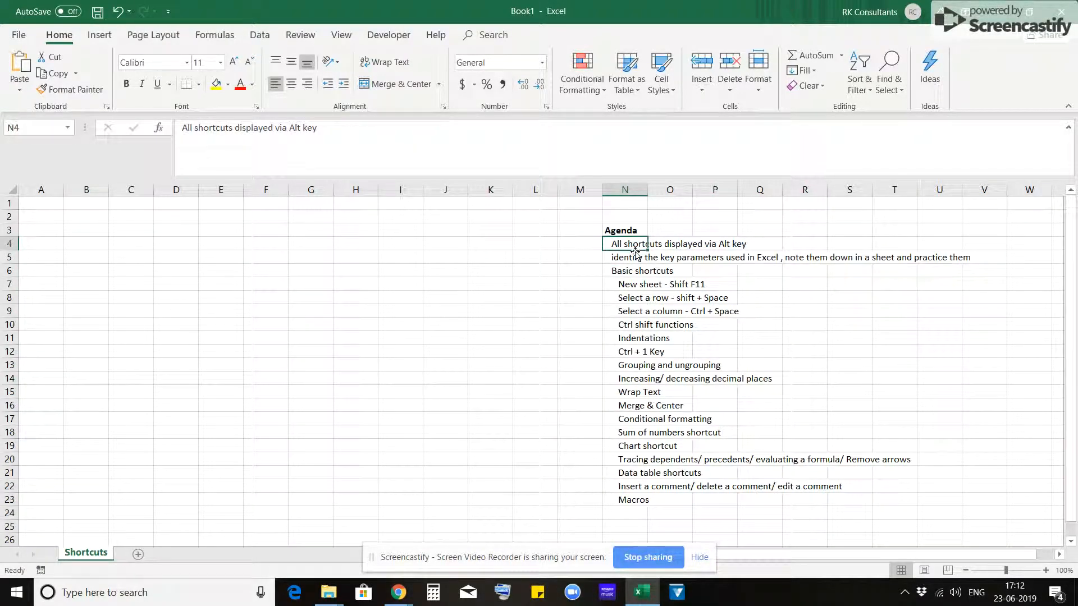
{"action": "key", "text": "Home"}
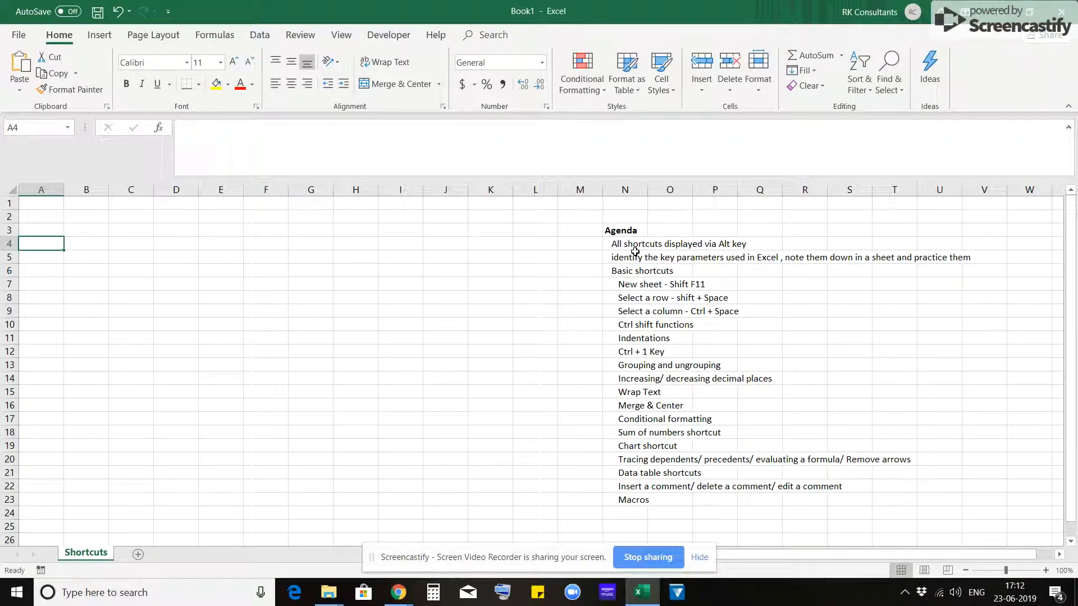
{"action": "key", "text": "Down"}
{"action": "key", "text": "Down"}
{"action": "key", "text": "Right"}
{"action": "key", "text": "alt"}
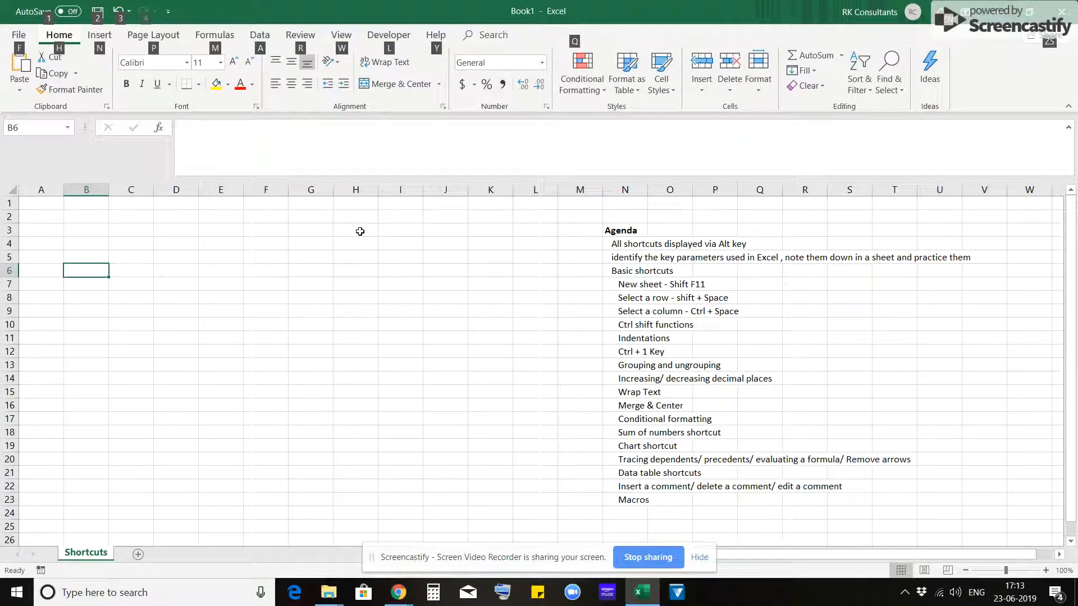
{"action": "key", "text": "Escape"}
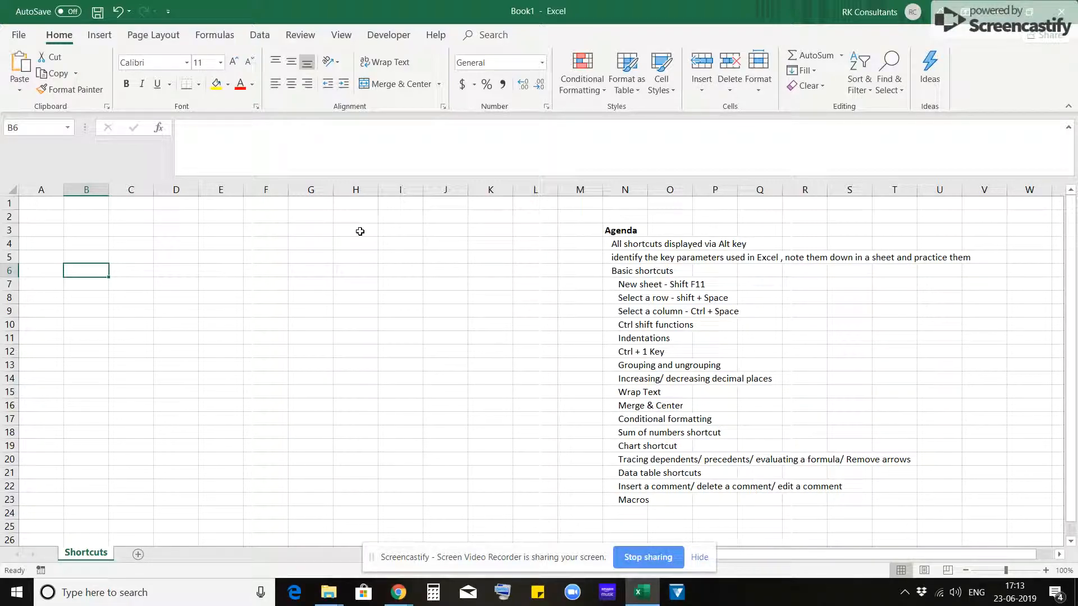
- Select the entire row 5 from its agenda cell, and return to cell A6
{"action": "key", "text": "ctrl+Right"}
{"action": "key", "text": "Up"}
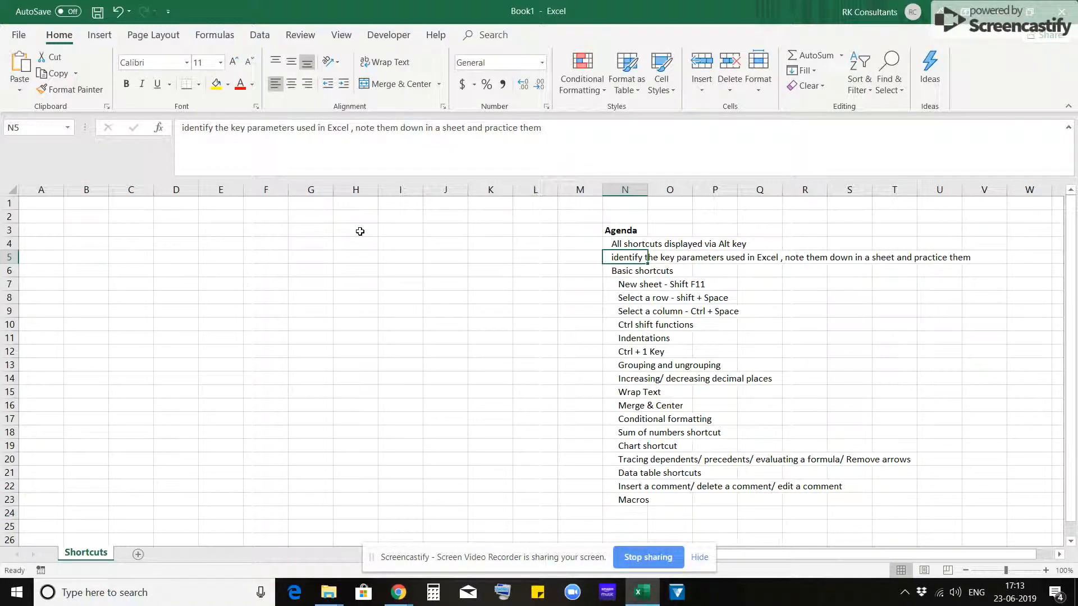
{"action": "key", "text": "shift+space"}
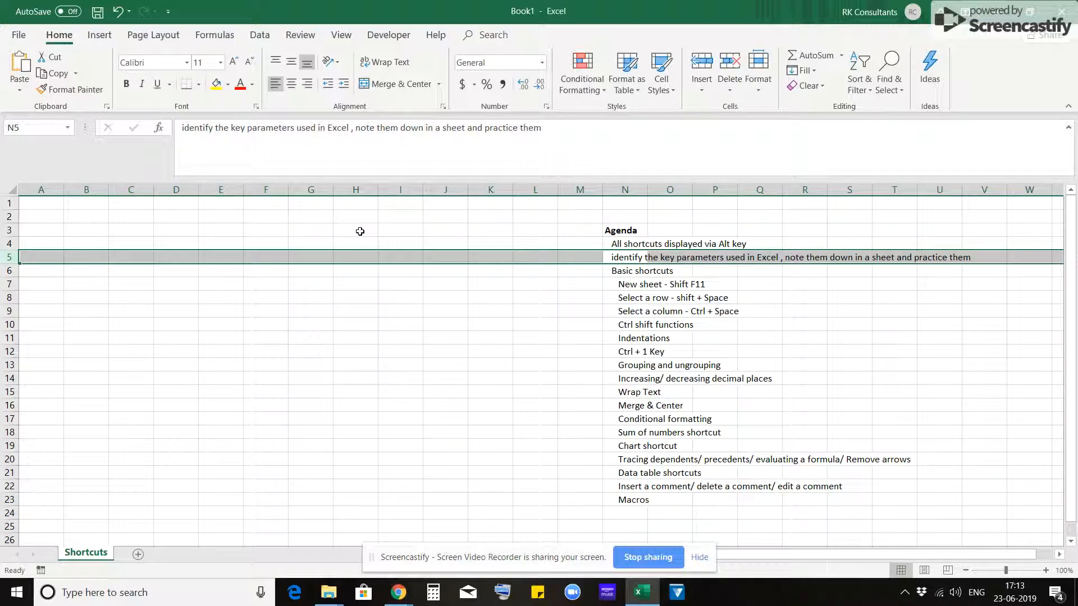
{"action": "key", "text": "Down"}
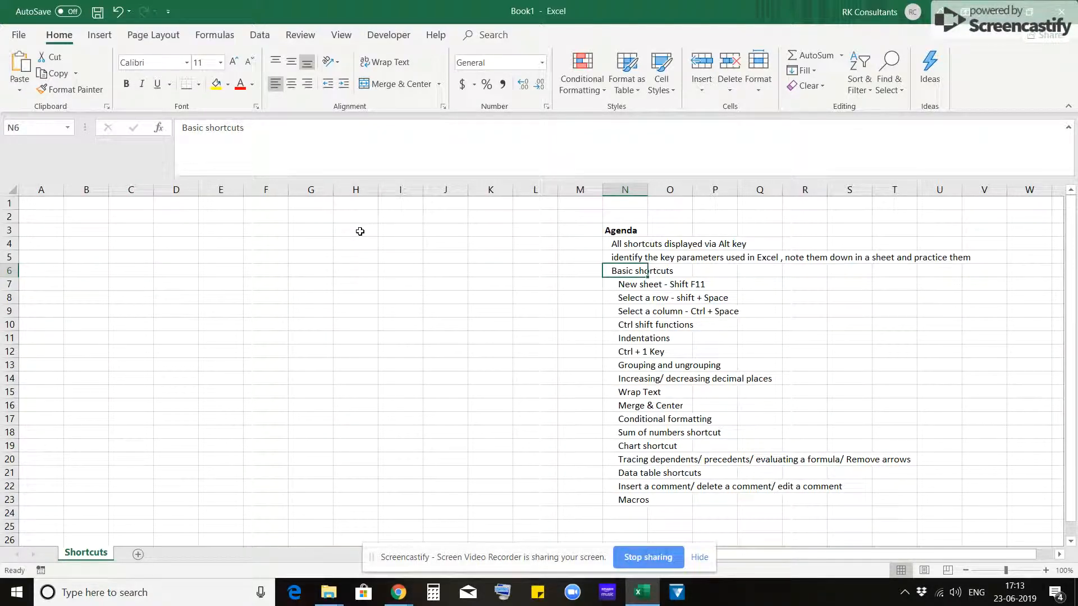
{"action": "key", "text": "Home"}
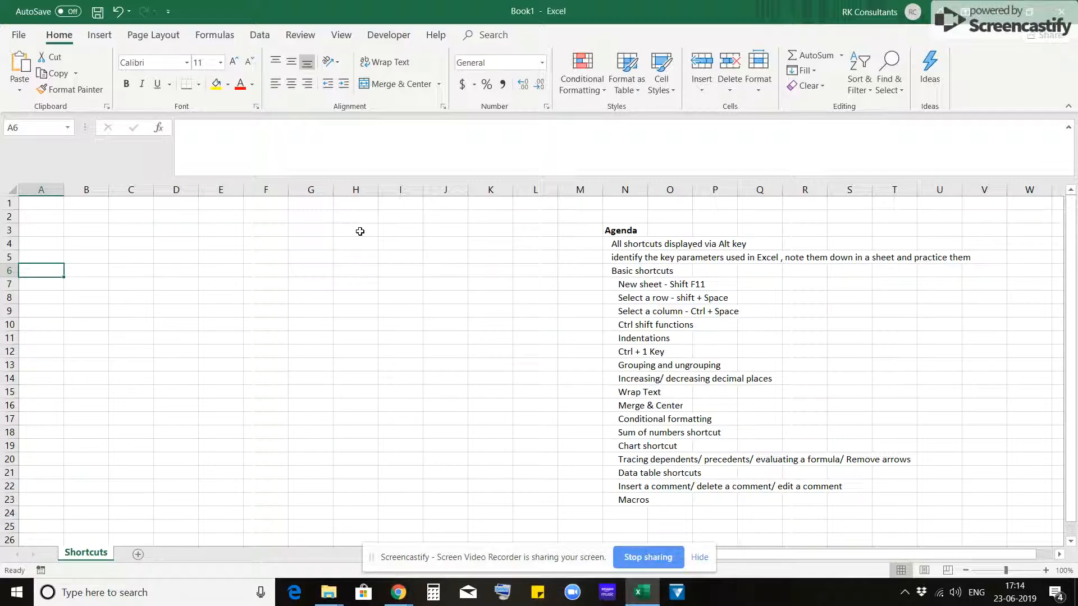
- Insert five new blank worksheets ahead of the Shortcuts sheet
{"action": "key", "text": "shift+F11"}
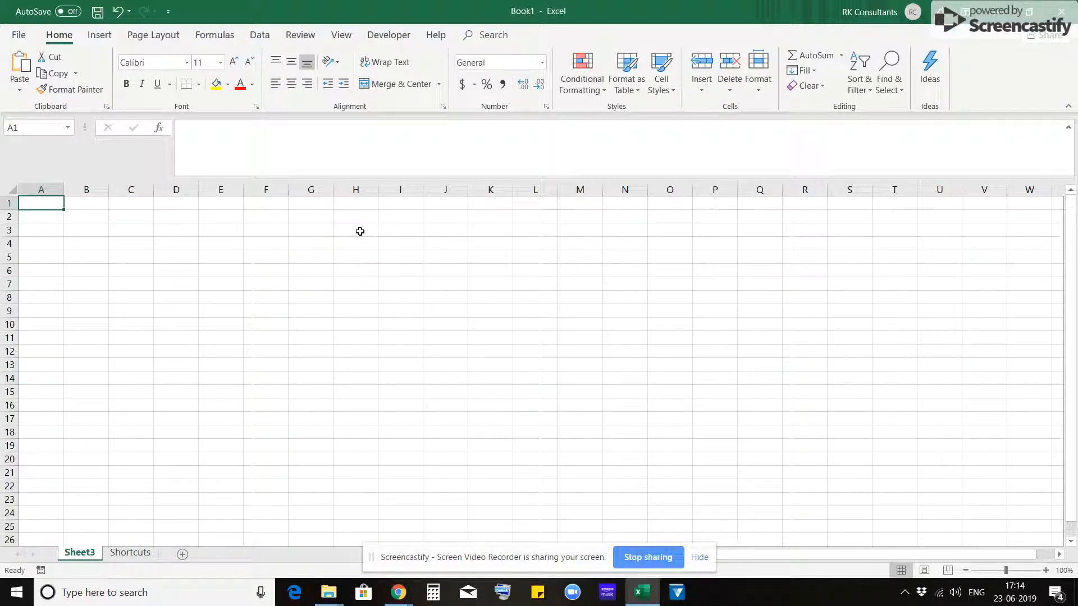
{"action": "key", "text": "shift+F11"}
{"action": "key", "text": "shift+F11"}
{"action": "key", "text": "shift+F11"}
{"action": "key", "text": "shift+F11"}
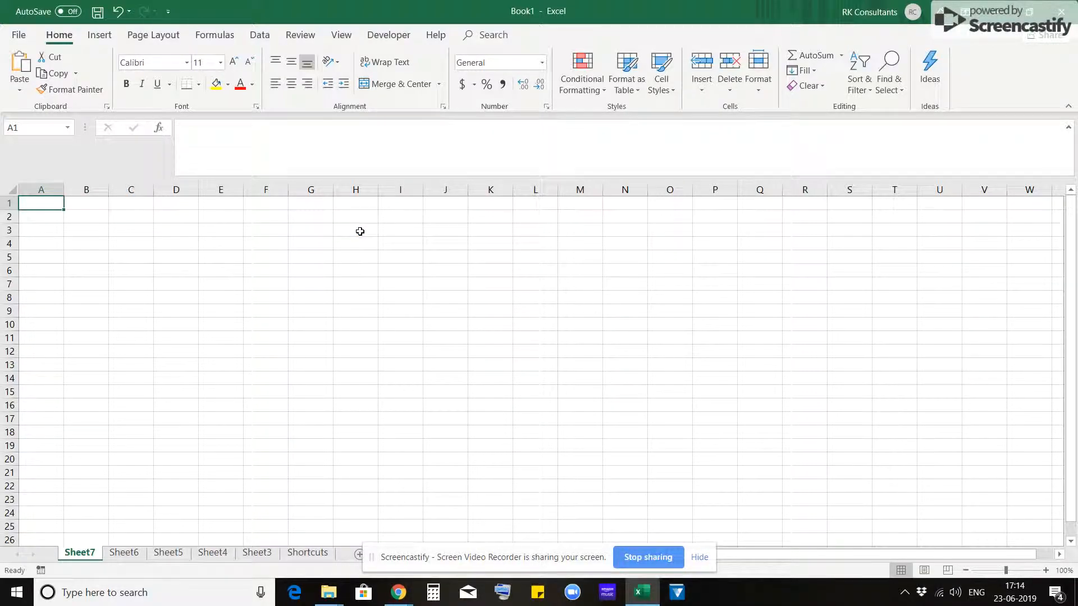
- Go back and forth through the worksheets between Sheet7 and Shortcuts, finishing on the Shortcuts sheet
{"action": "key", "text": "ctrl+Page_Down"}
{"action": "key", "text": "ctrl+Page_Down"}
{"action": "key", "text": "ctrl+Page_Down"}
{"action": "key", "text": "ctrl+Page_Down"}
{"action": "key", "text": "ctrl+Page_Down"}
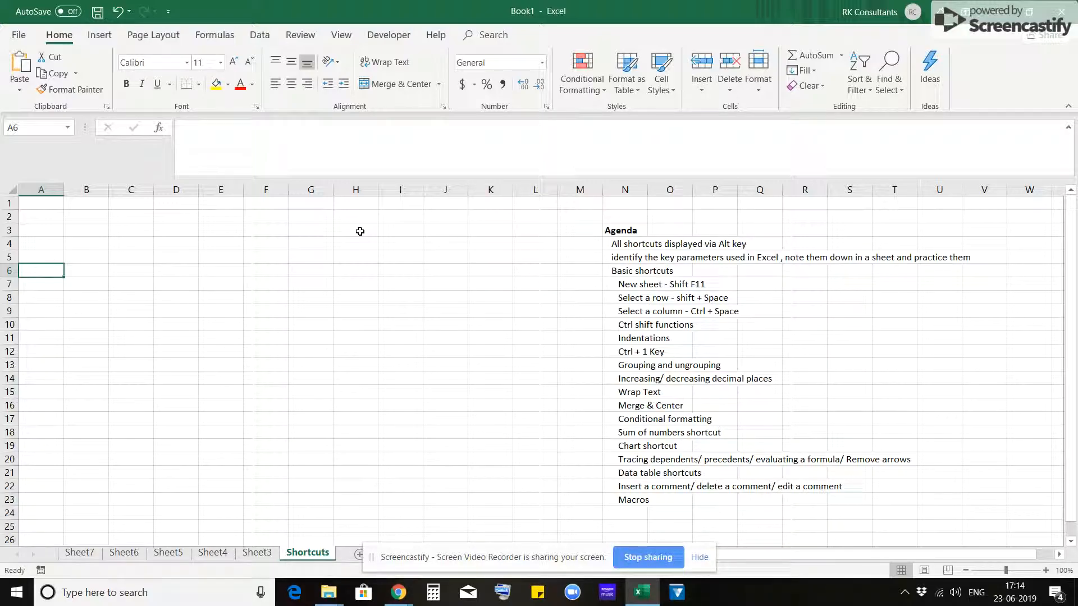
{"action": "key", "text": "ctrl+Page_Up"}
{"action": "key", "text": "ctrl+Page_Up"}
{"action": "key", "text": "ctrl+Page_Up"}
{"action": "key", "text": "ctrl+Page_Up"}
{"action": "key", "text": "ctrl+Page_Up"}
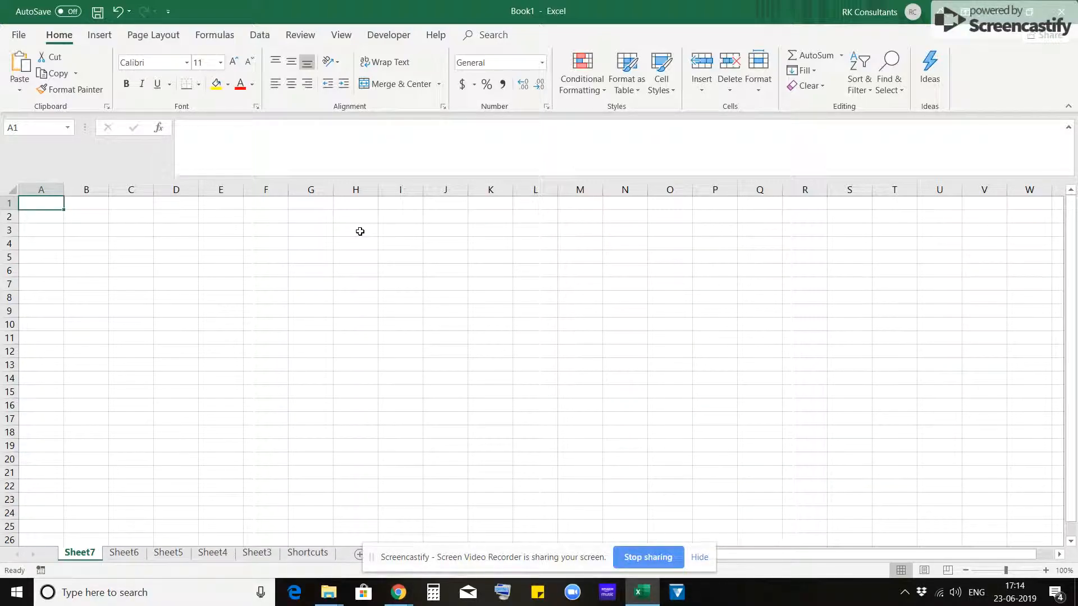
{"action": "key", "text": "ctrl+Page_Down"}
{"action": "key", "text": "ctrl+Page_Down"}
{"action": "key", "text": "ctrl+Page_Down"}
{"action": "key", "text": "ctrl+Page_Down"}
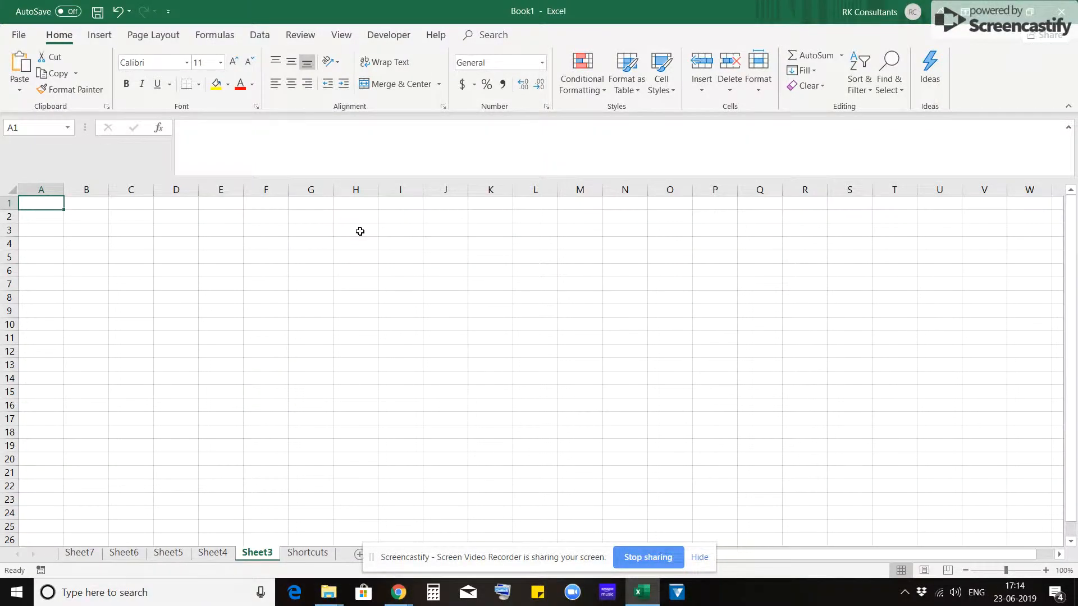
{"action": "key", "text": "ctrl+Page_Down"}
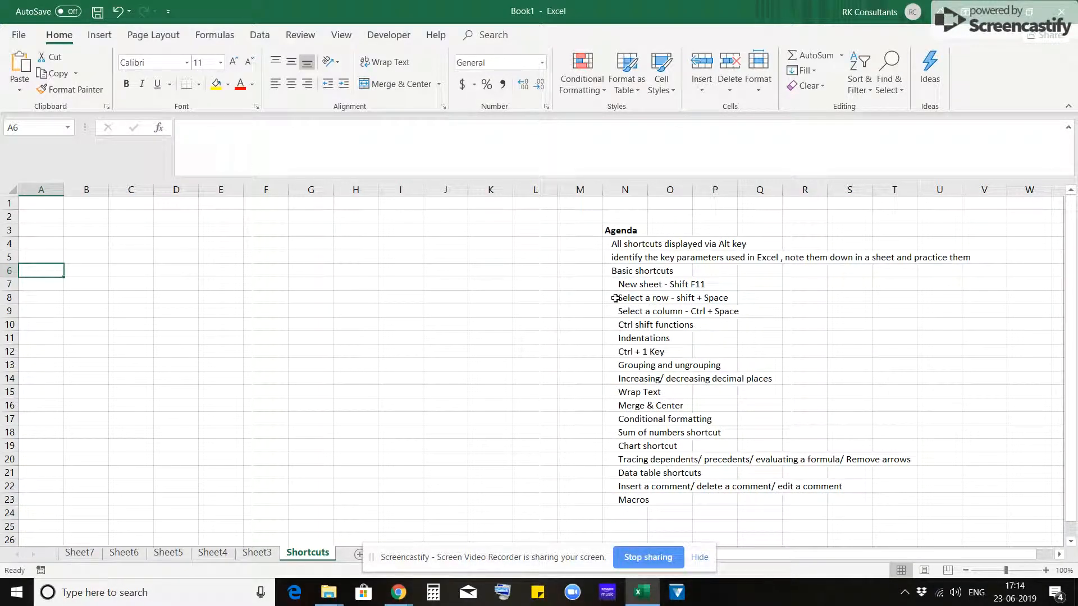
- Select the entire row 2, extend the selection down to row 12, and return to cell B2
{"action": "left_click", "coordinate": [84, 281]}
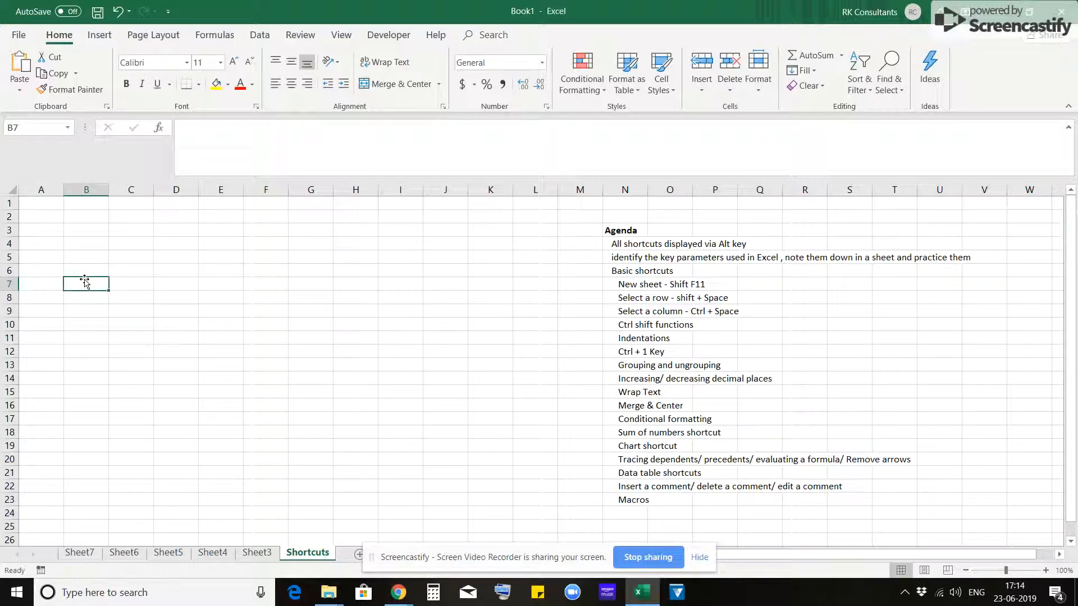
{"action": "key", "text": "Up"}
{"action": "key", "text": "Up"}
{"action": "key", "text": "Up"}
{"action": "key", "text": "Up"}
{"action": "key", "text": "Up"}
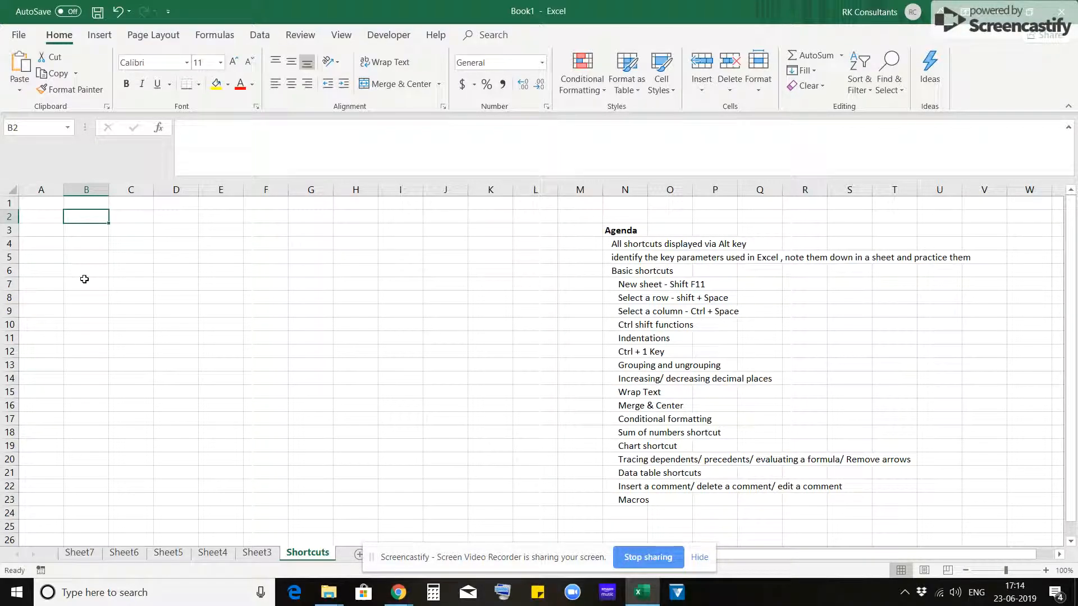
{"action": "key", "text": "shift+space"}
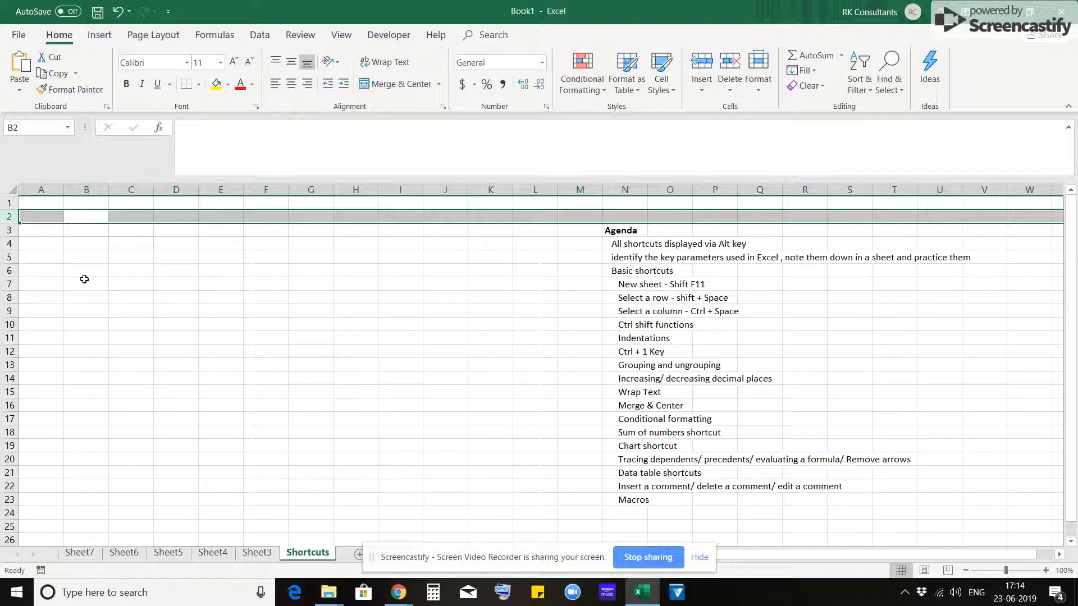
{"action": "key", "text": "shift+Down"}
{"action": "key", "text": "shift+Down"}
{"action": "key", "text": "shift+Down"}
{"action": "key", "text": "shift+Down"}
{"action": "key", "text": "shift+Down"}
{"action": "key", "text": "shift+Down"}
{"action": "key", "text": "shift+Down"}
{"action": "key", "text": "shift+Down"}
{"action": "key", "text": "shift+Down"}
{"action": "key", "text": "shift+Down"}
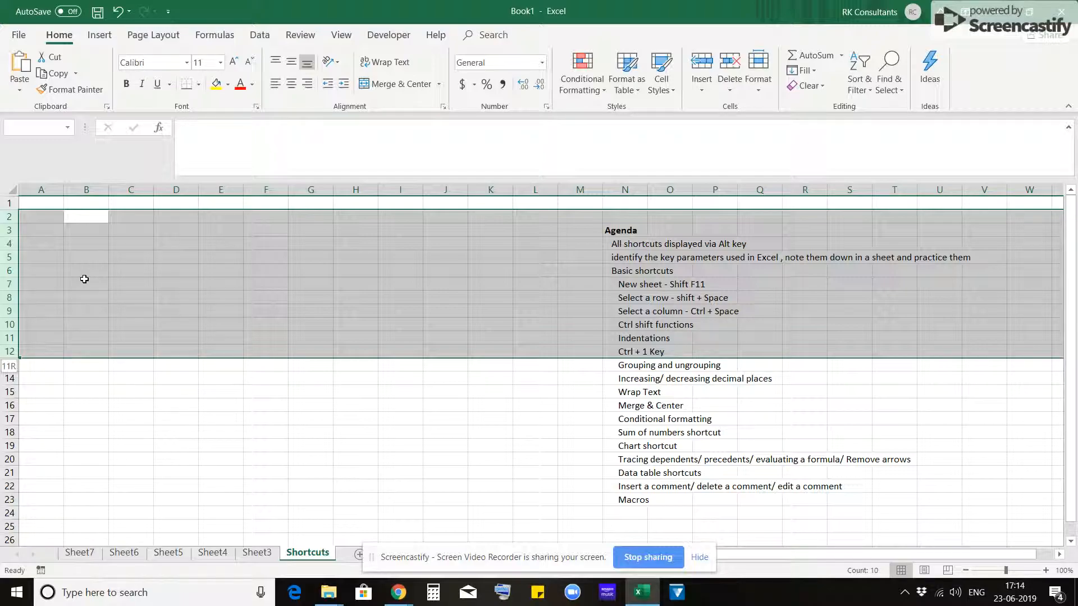
{"action": "key", "text": "Left"}
{"action": "key", "text": "Right"}
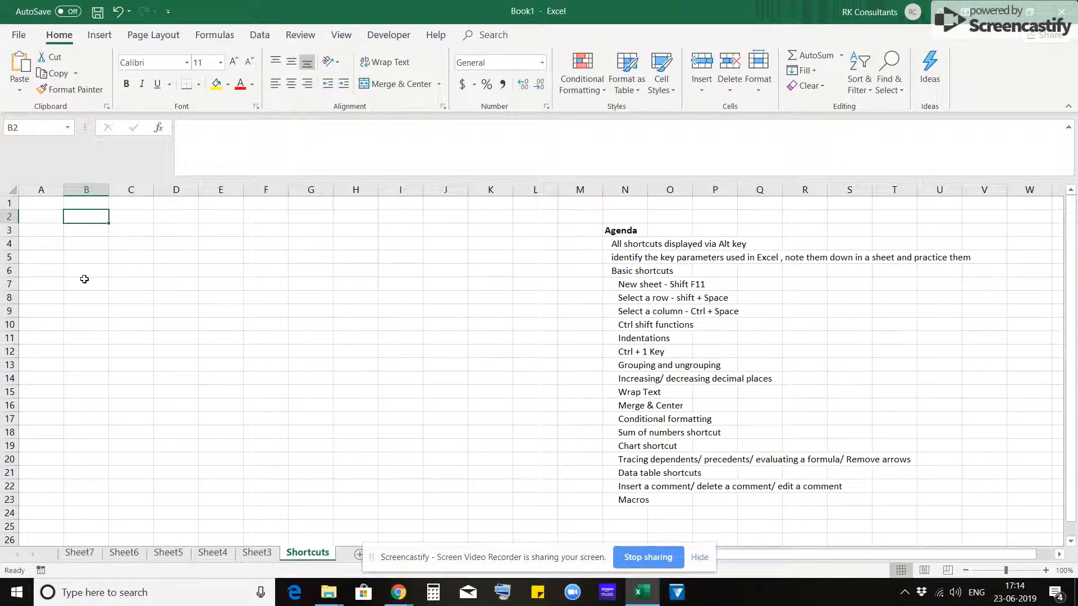
- Select the entire column B, extend the selection through column K, and clear it
{"action": "key", "text": "ctrl+space"}
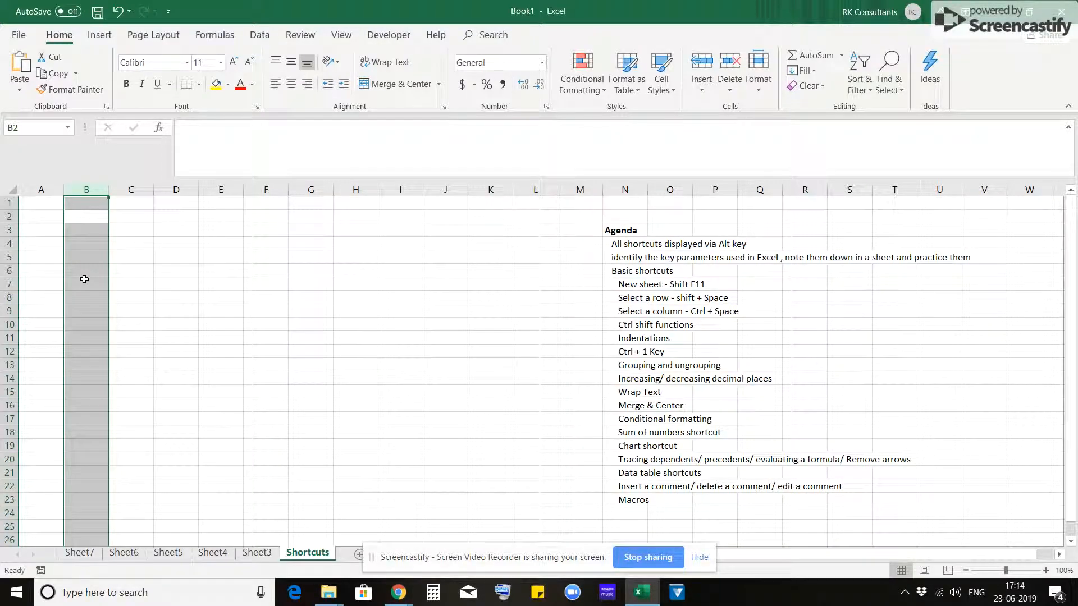
{"action": "key", "text": "shift+Right"}
{"action": "key", "text": "shift+Right"}
{"action": "key", "text": "shift+Right"}
{"action": "key", "text": "shift+Right"}
{"action": "key", "text": "shift+Right"}
{"action": "key", "text": "shift+Right"}
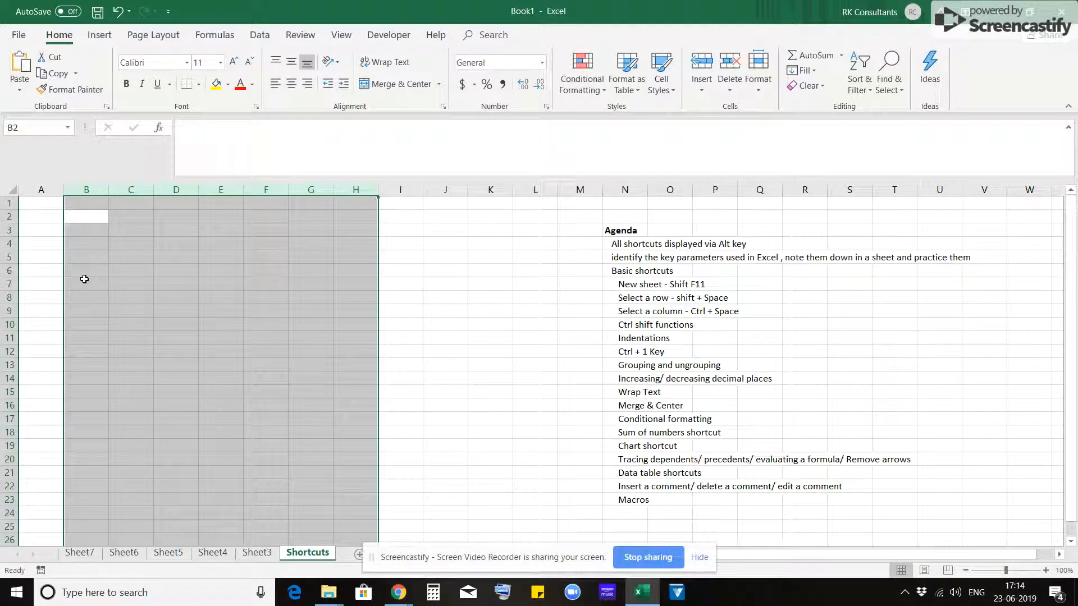
{"action": "key", "text": "shift+Right"}
{"action": "key", "text": "shift+Right"}
{"action": "key", "text": "shift+Right"}
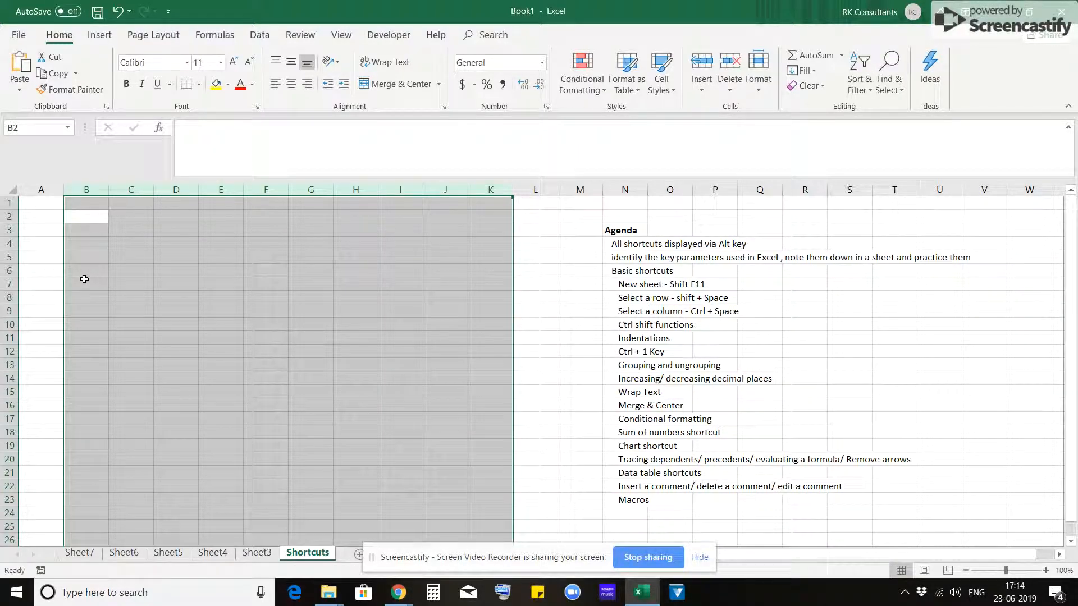
{"action": "key", "text": "Left"}
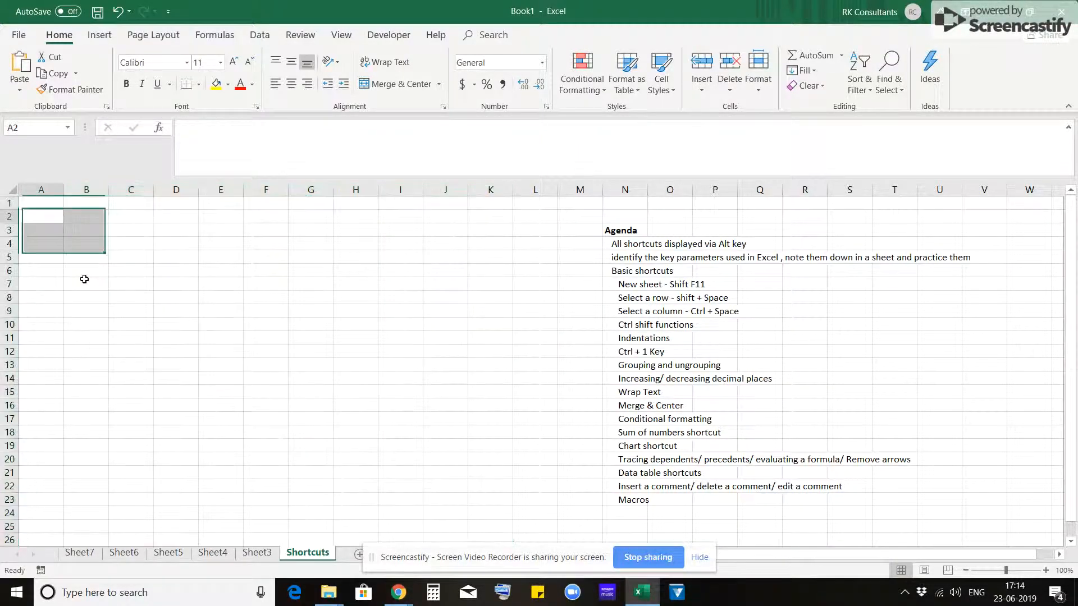
{"action": "key", "text": "Right"}
{"action": "key", "text": "Right"}
{"action": "key", "text": "Down"}
{"action": "key", "text": "Down"}
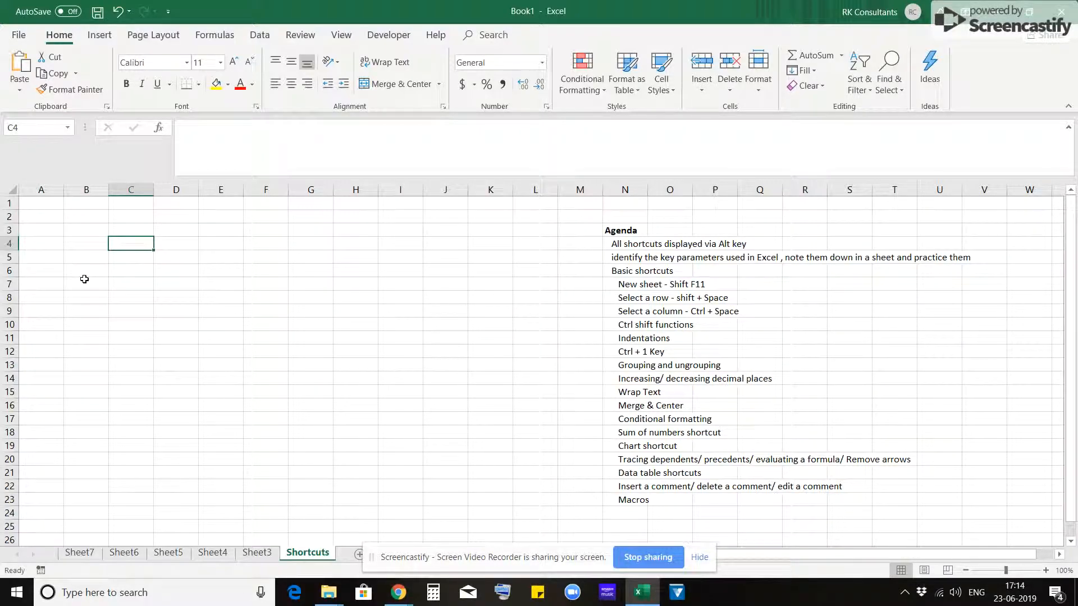
{"action": "key", "text": "Up"}
{"action": "key", "text": "Up"}
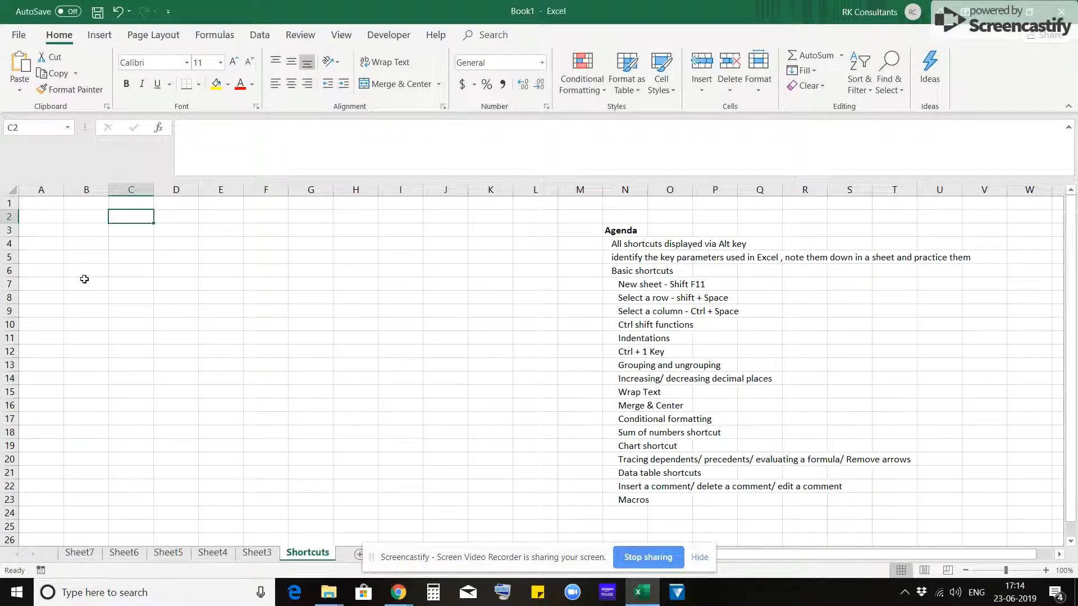
- Enter the date 20/01/2018 in cell C4 and format it in the day-month-year style, as 20-Jan-18
{"action": "left_click", "coordinate": [131, 246]}
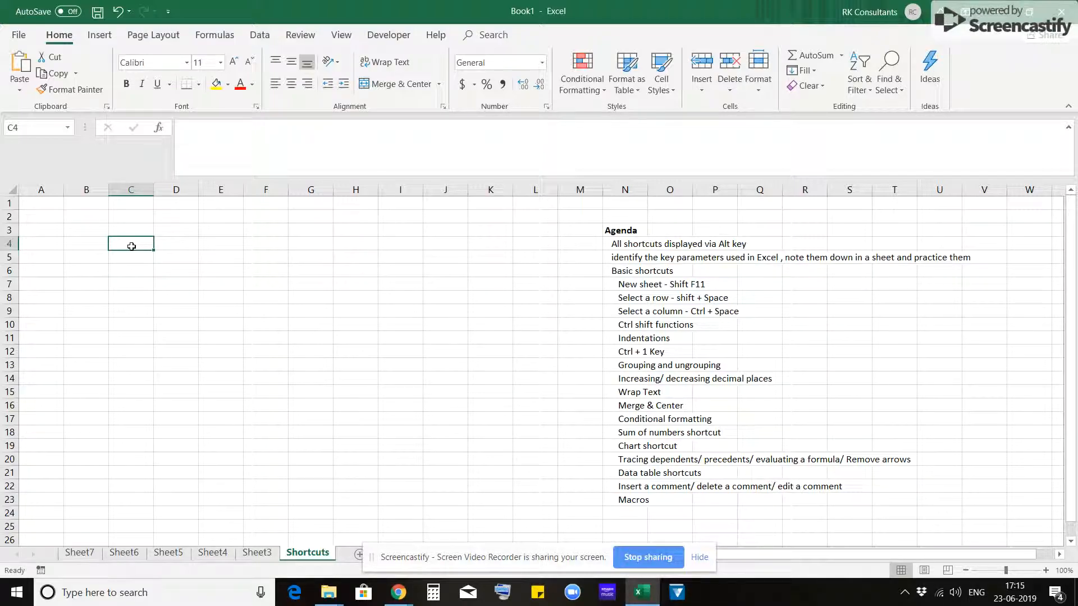
{"action": "type", "text": "20/01/2018"}
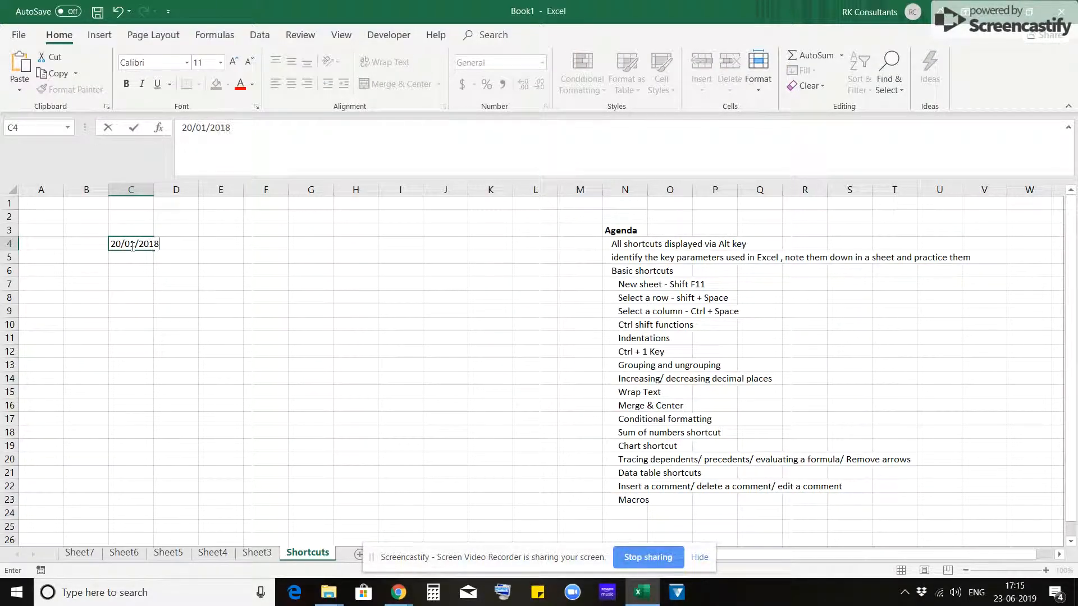
{"action": "key", "text": "Return"}
{"action": "left_click", "coordinate": [131, 246]}
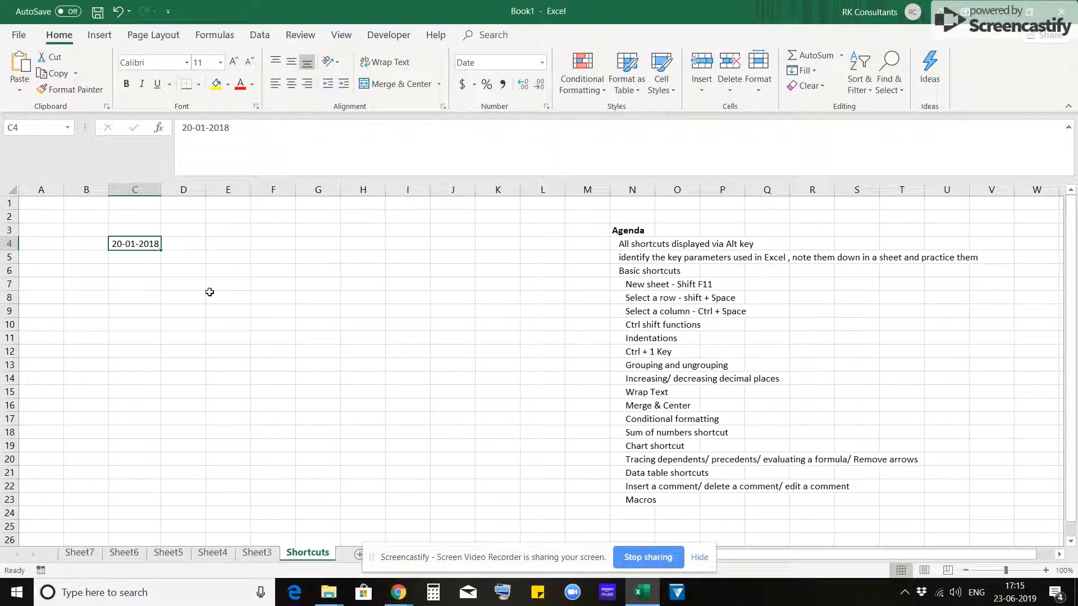
{"action": "key", "text": "ctrl+shift+3"}
- Label the date example with "Ctrl shift 3" in C3 and the heading "Date" in C2
{"action": "key", "text": "Up"}
{"action": "type", "text": "Ctrl shift"}
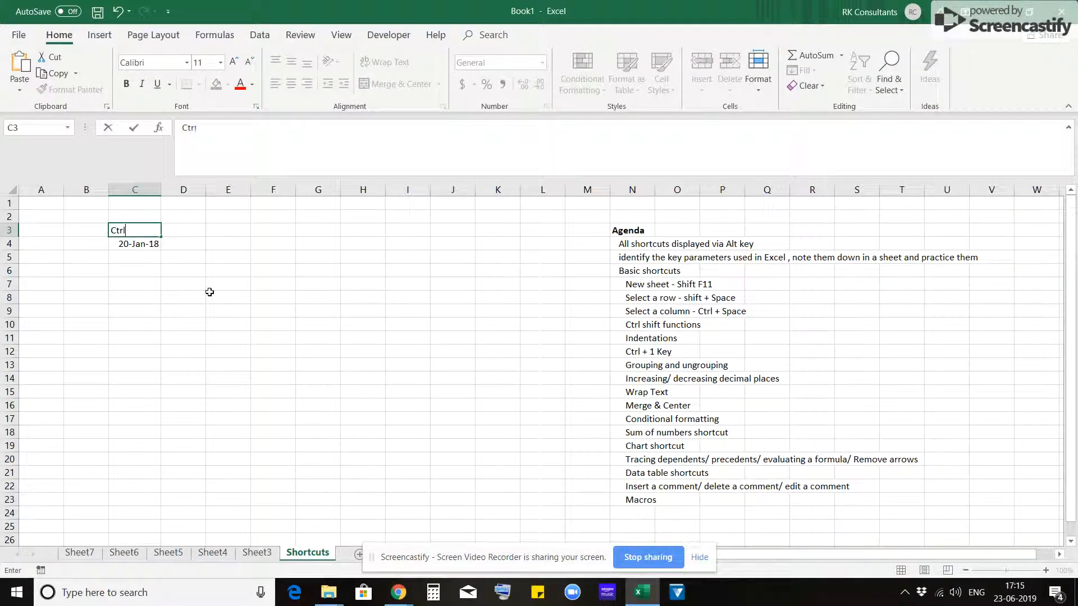
{"action": "key", "text": "Return"}
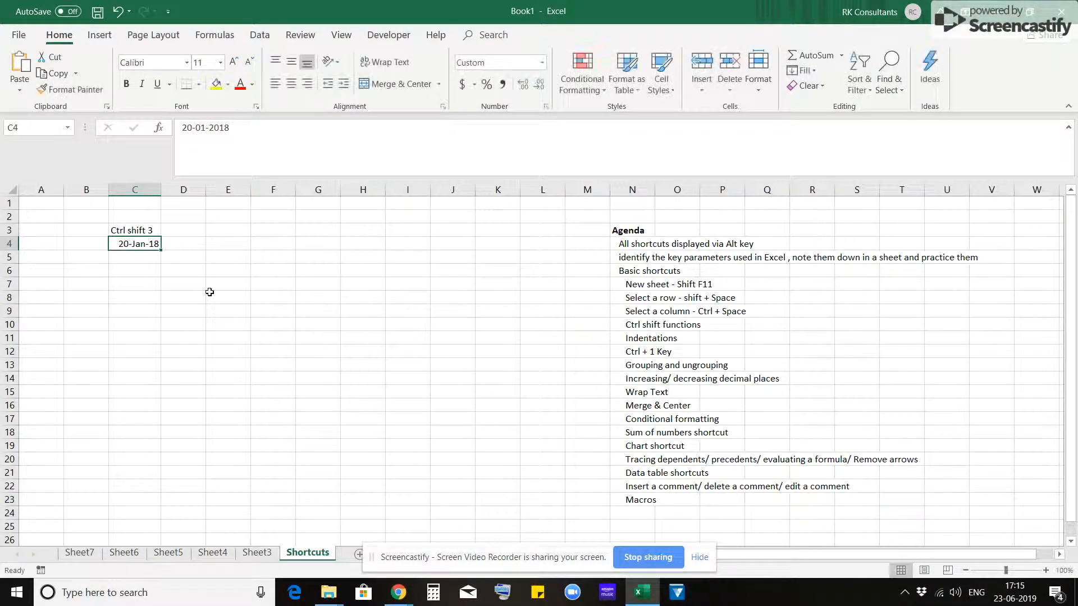
{"action": "key", "text": "Up"}
{"action": "key", "text": "Up"}
{"action": "type", "text": "Date"}
{"action": "key", "text": "Return"}
- Enter 150 in cell D4 and apply the percentage format to it
{"action": "key", "text": "Down"}
{"action": "key", "text": "Right"}
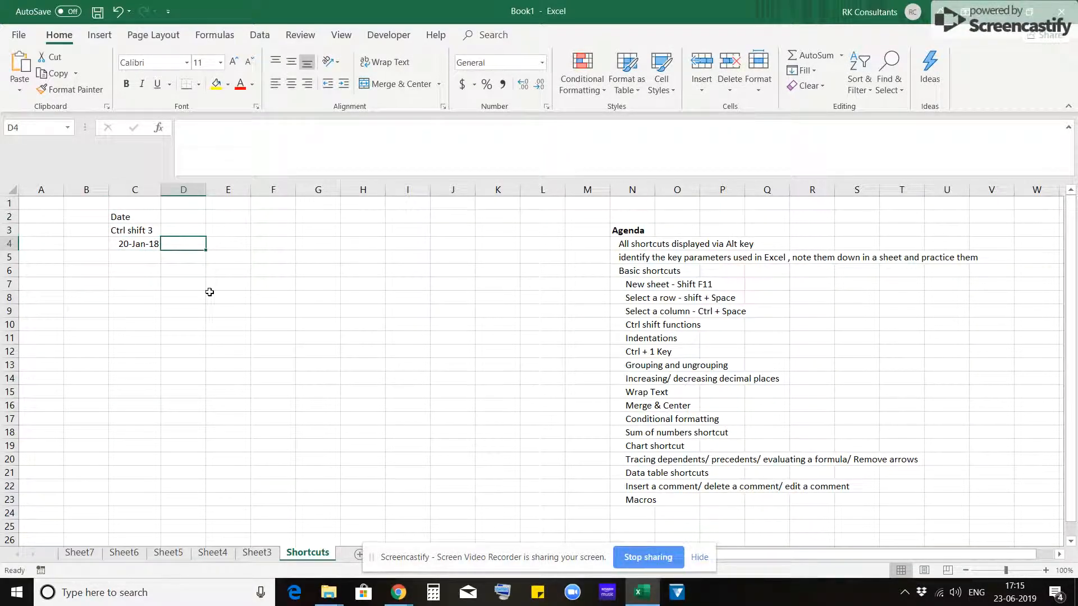
{"action": "type", "text": "150"}
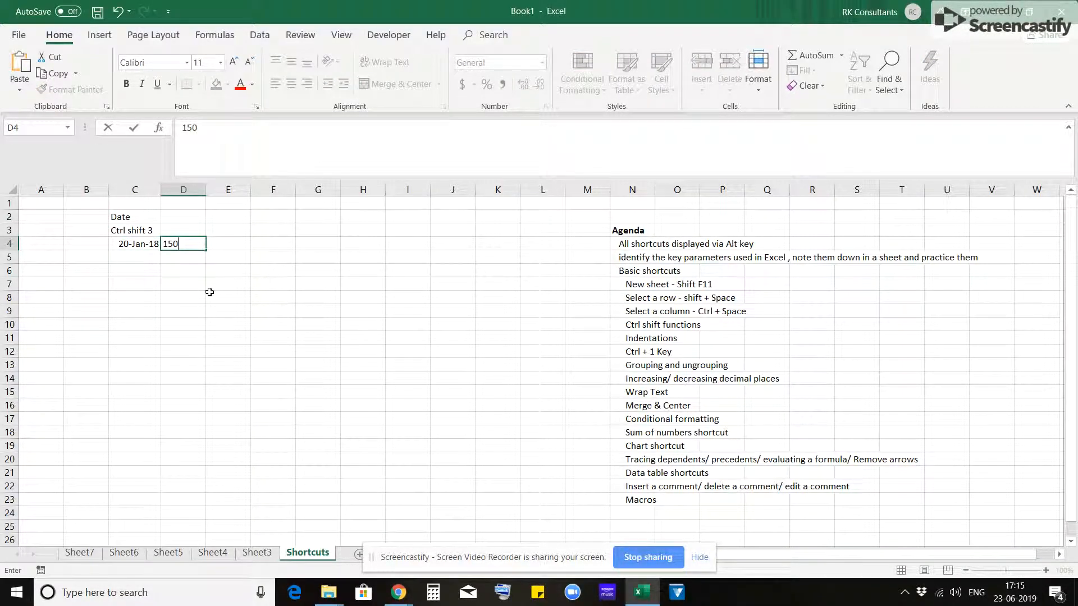
{"action": "key", "text": "Return"}
{"action": "key", "text": "Up"}
{"action": "key", "text": "Up"}
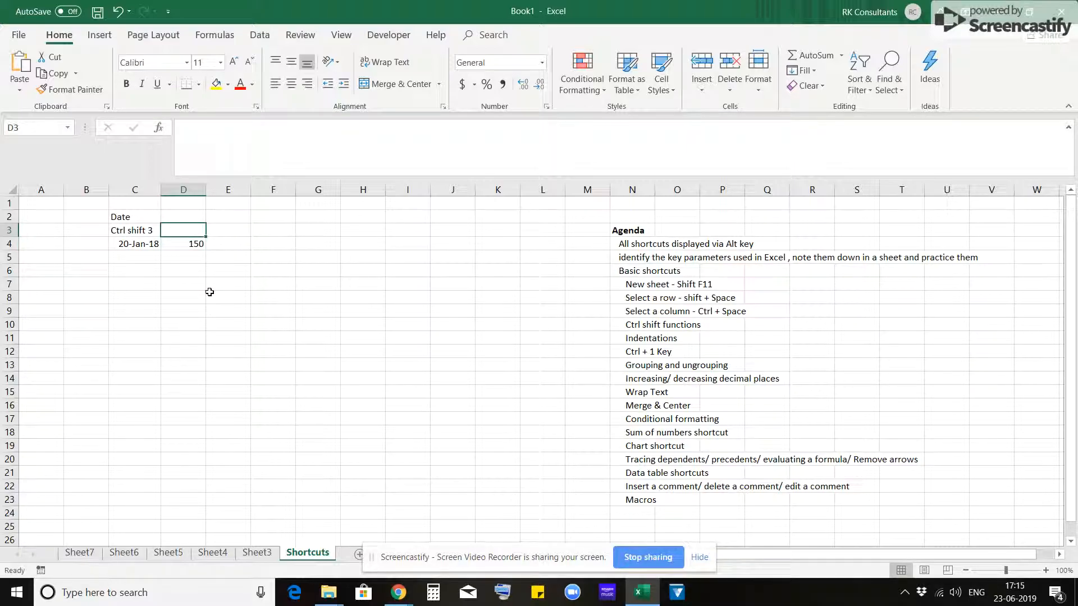
{"action": "key", "text": "ctrl+shift+5"}
{"action": "key", "text": "Down"}
{"action": "key", "text": "ctrl+shift+5"}
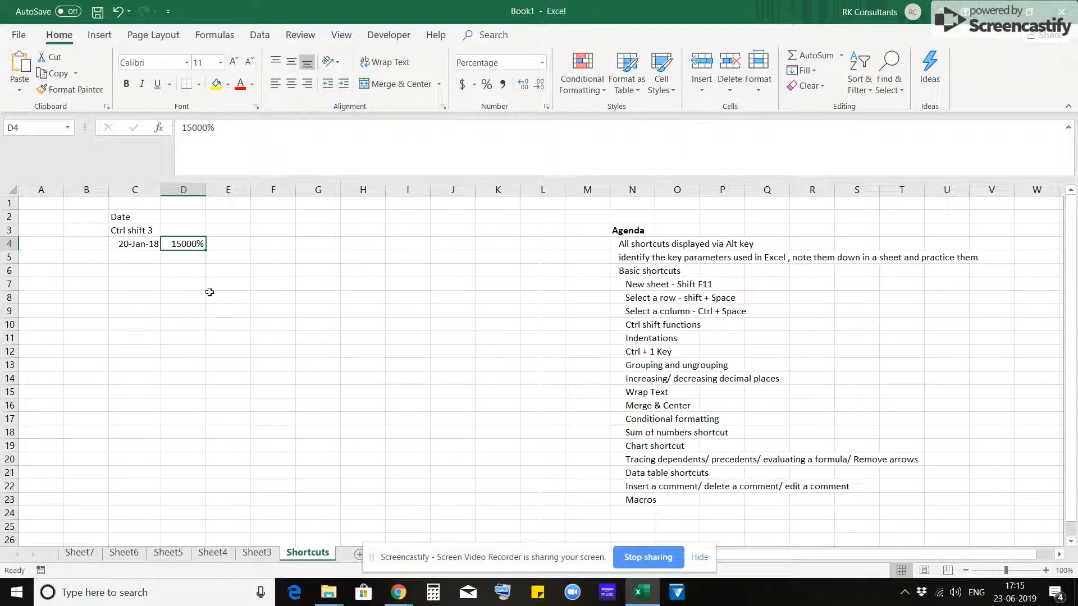
- Reset D4 to the General format, enter 2 in it, and format it as a percentage to show 200%
{"action": "type", "text": "2"}
{"action": "key", "text": "Return"}
{"action": "key", "text": "Up"}
{"action": "key", "text": "Delete"}
{"action": "key", "text": "ctrl+shift+grave"}
{"action": "type", "text": "2"}
{"action": "key", "text": "Return"}
{"action": "key", "text": "Up"}
{"action": "key", "text": "ctrl+shift+5"}
- Label the percentage example with "ctrl shift 5" in D3 and the heading "% age" in D2
{"action": "key", "text": "Up"}
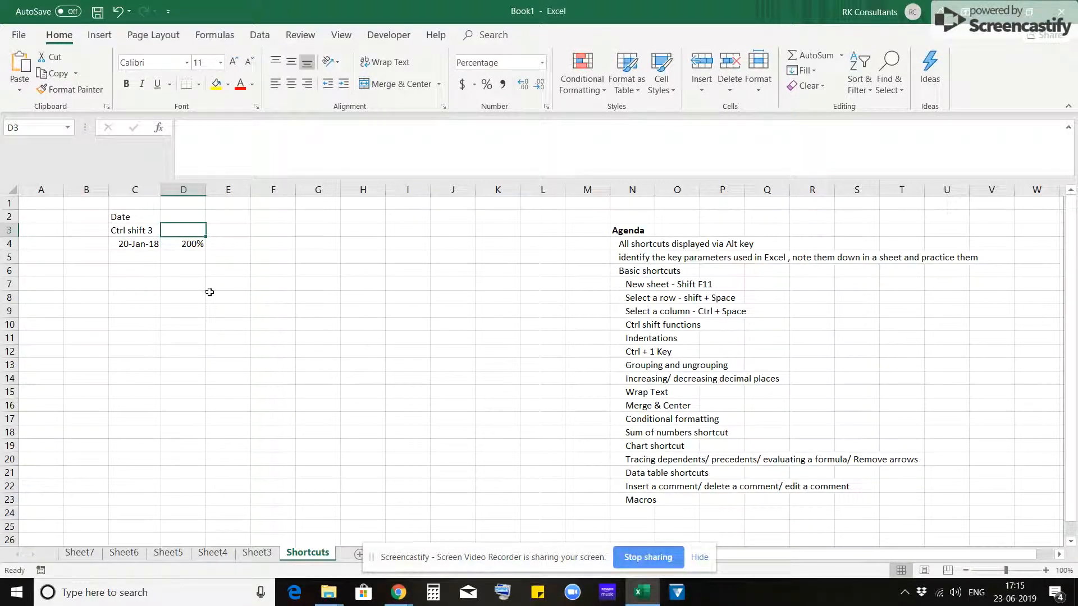
{"action": "type", "text": "ct"}
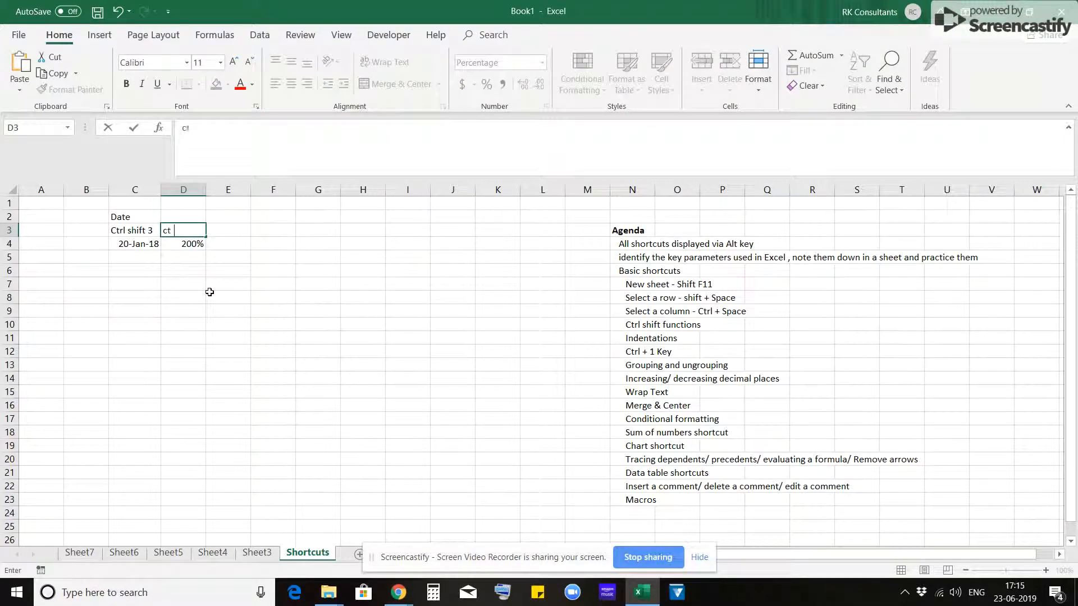
{"action": "type", "text": "rl shift 5"}
{"action": "key", "text": "Return"}
{"action": "key", "text": "Up"}
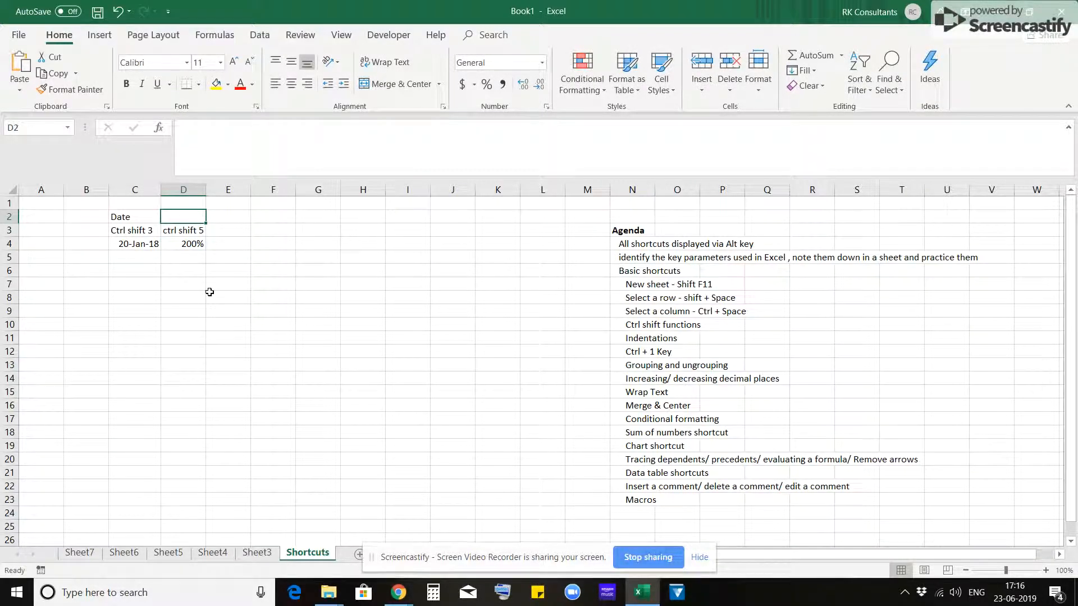
{"action": "type", "text": "% age"}
{"action": "key", "text": "Return"}
- Enter the label "ctrl shift 4" in E3 and the heading "Currency" in E2
{"action": "key", "text": "Right"}
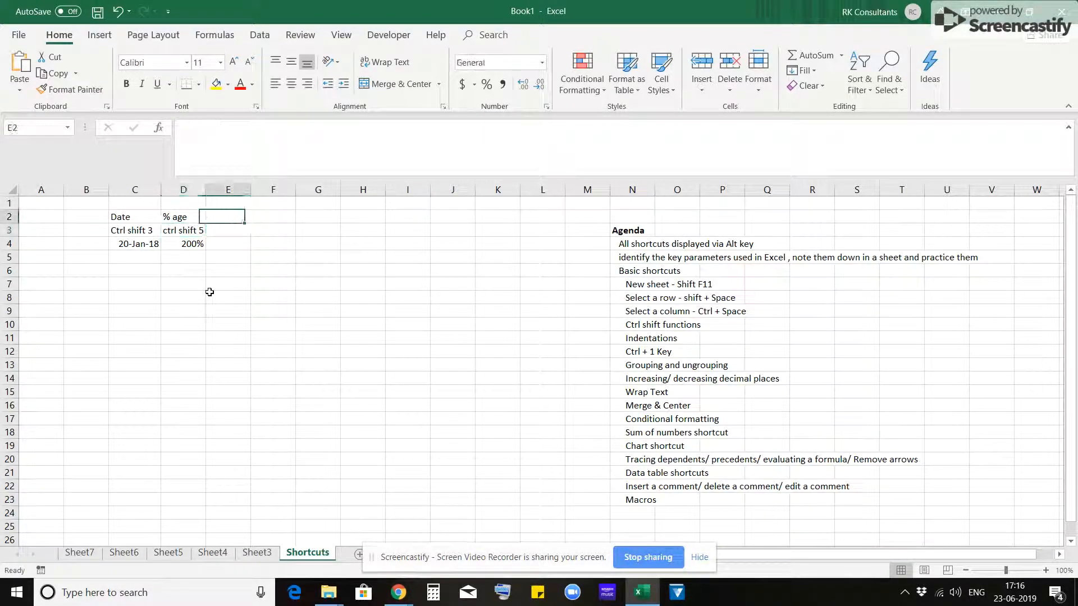
{"action": "type", "text": "ctrl shift 4"}
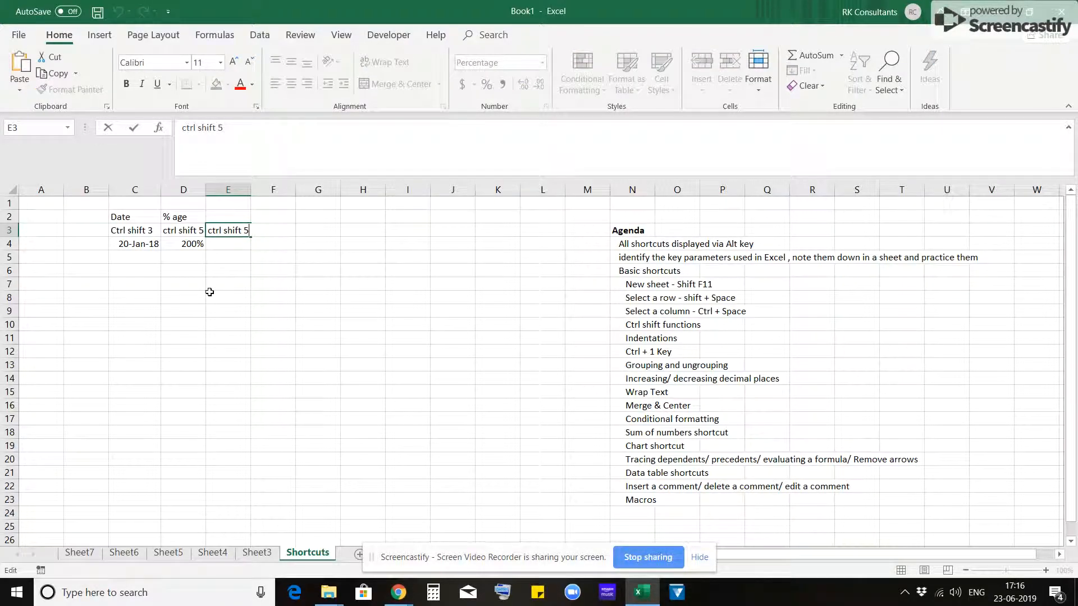
{"action": "key", "text": "Return"}
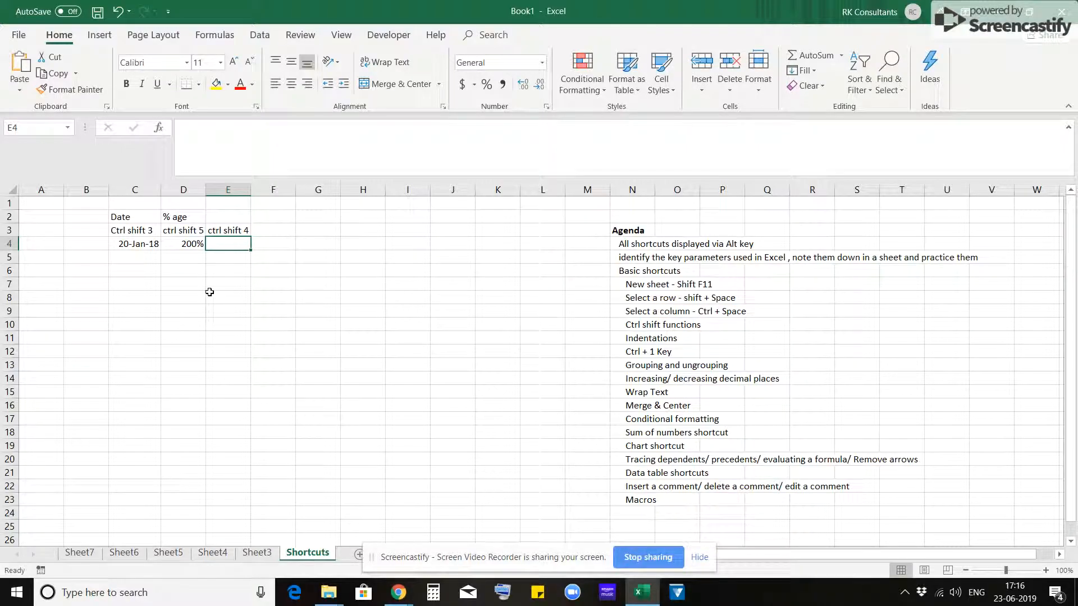
{"action": "key", "text": "Up"}
{"action": "key", "text": "Up"}
{"action": "type", "text": "Cur"}
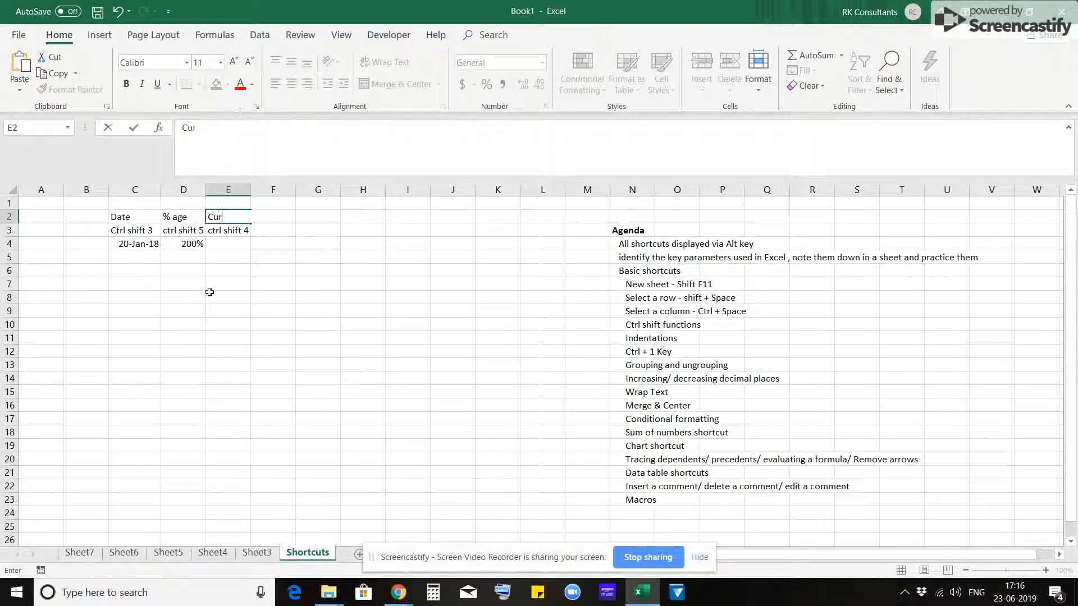
{"action": "type", "text": "rency"}
{"action": "key", "text": "Return"}
- Enter 564 in cell E4 and format it as dollar currency with two decimals
{"action": "key", "text": "Down"}
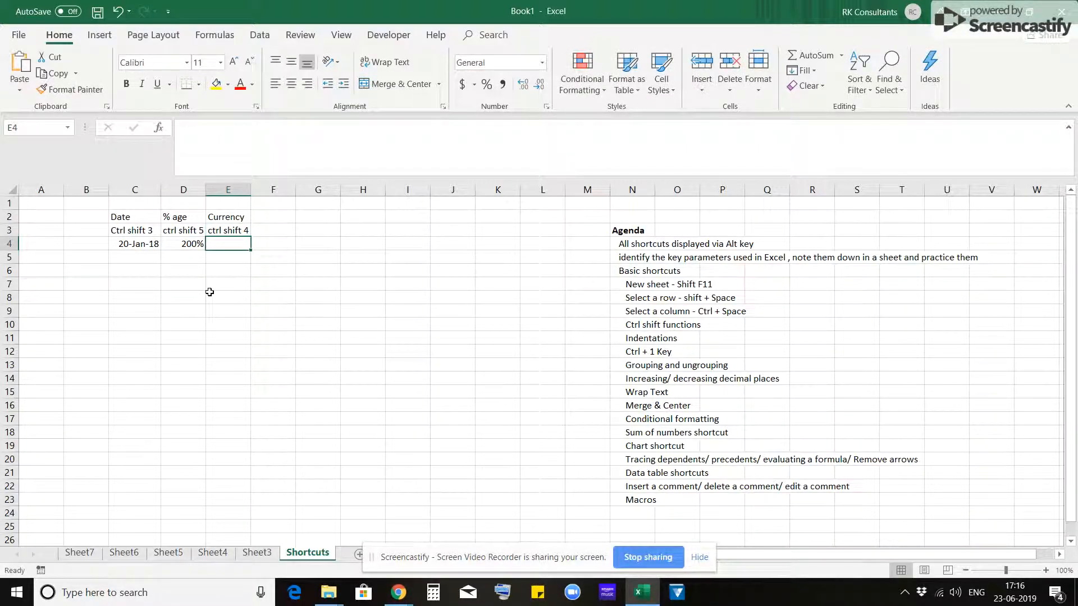
{"action": "type", "text": "564"}
{"action": "key", "text": "Return"}
{"action": "key", "text": "Up"}
{"action": "key", "text": "ctrl+shift+4"}
{"action": "key", "text": "Down"}
{"action": "key", "text": "Down"}
{"action": "key", "text": "Down"}
{"action": "key", "text": "Down"}
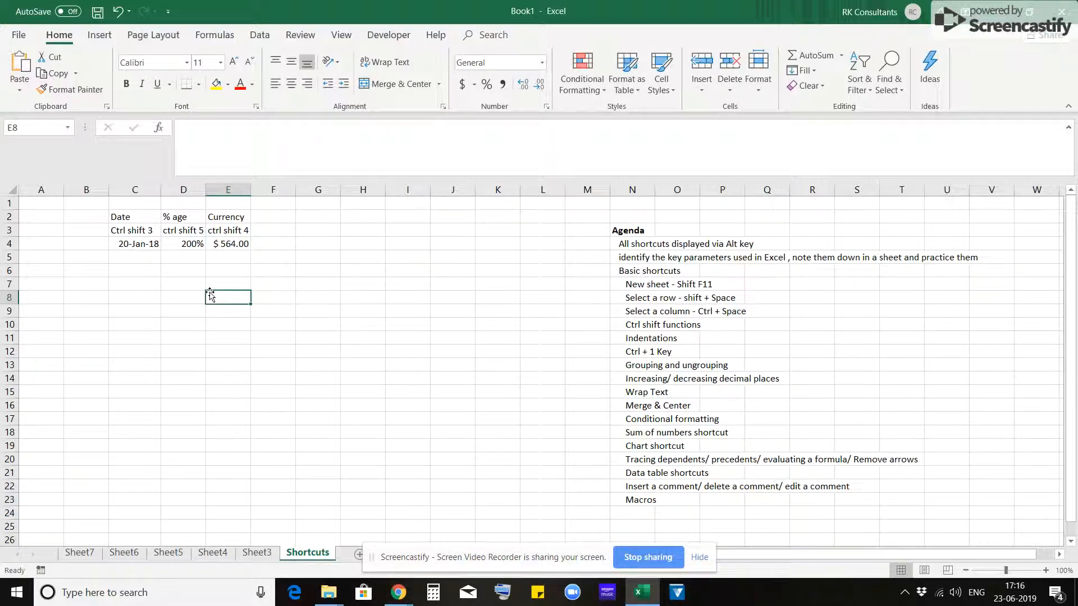
- Enter the formula +RANDBETWEEN(100,958) in cell C8 and keep that cell selected
{"action": "key", "text": "Up"}
{"action": "key", "text": "Up"}
{"action": "key", "text": "Up"}
{"action": "key", "text": "Up"}
{"action": "key", "text": "Left"}
{"action": "key", "text": "Down"}
{"action": "key", "text": "Down"}
{"action": "key", "text": "Down"}
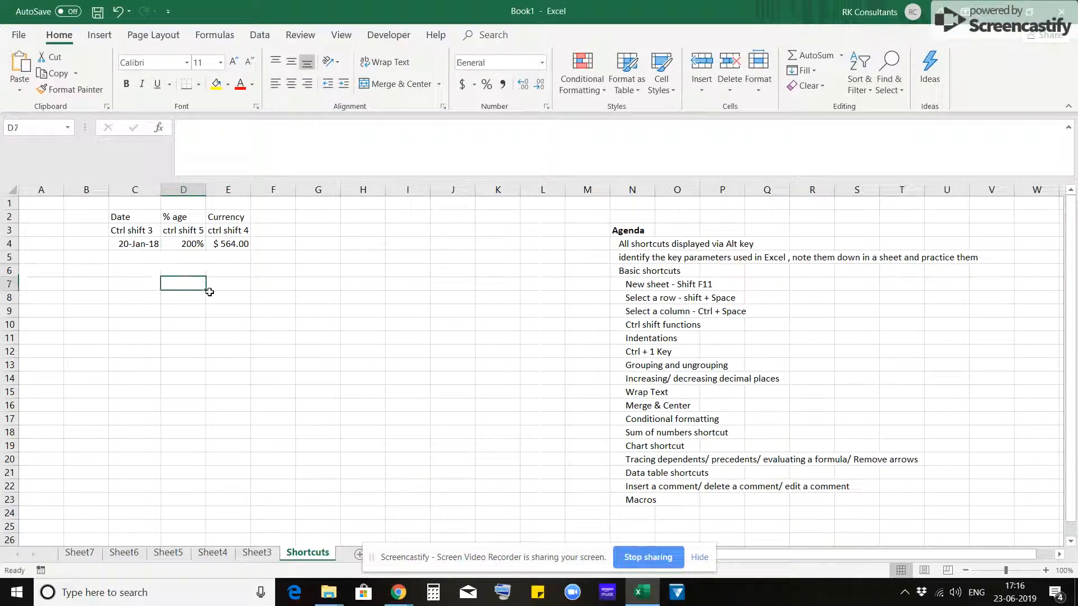
{"action": "key", "text": "Down"}
{"action": "key", "text": "Left"}
{"action": "type", "text": "+"}
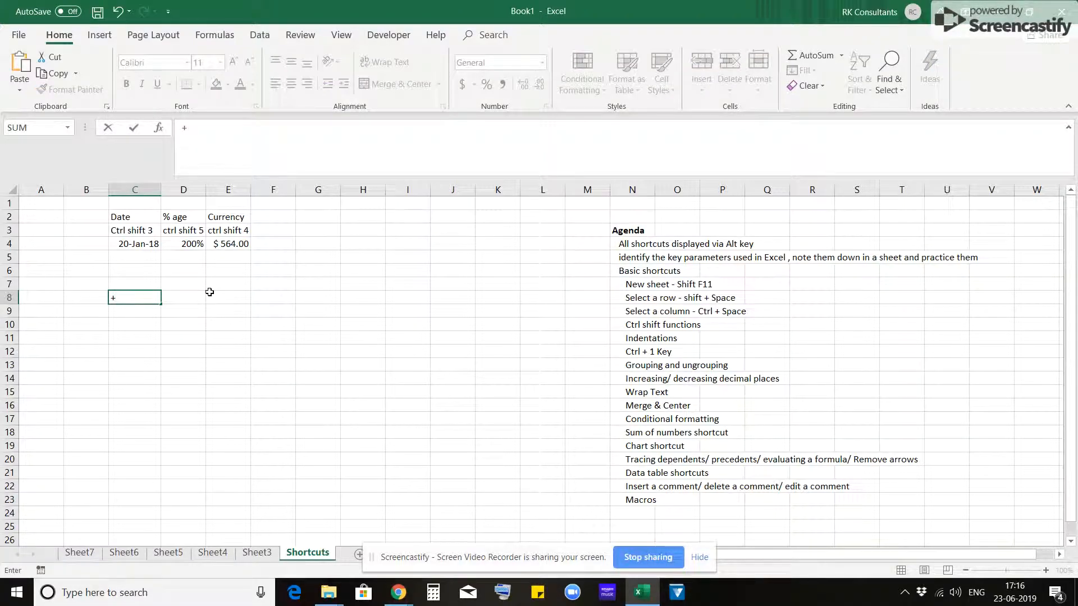
{"action": "key", "text": "Escape"}
{"action": "type", "text": "+ra"}
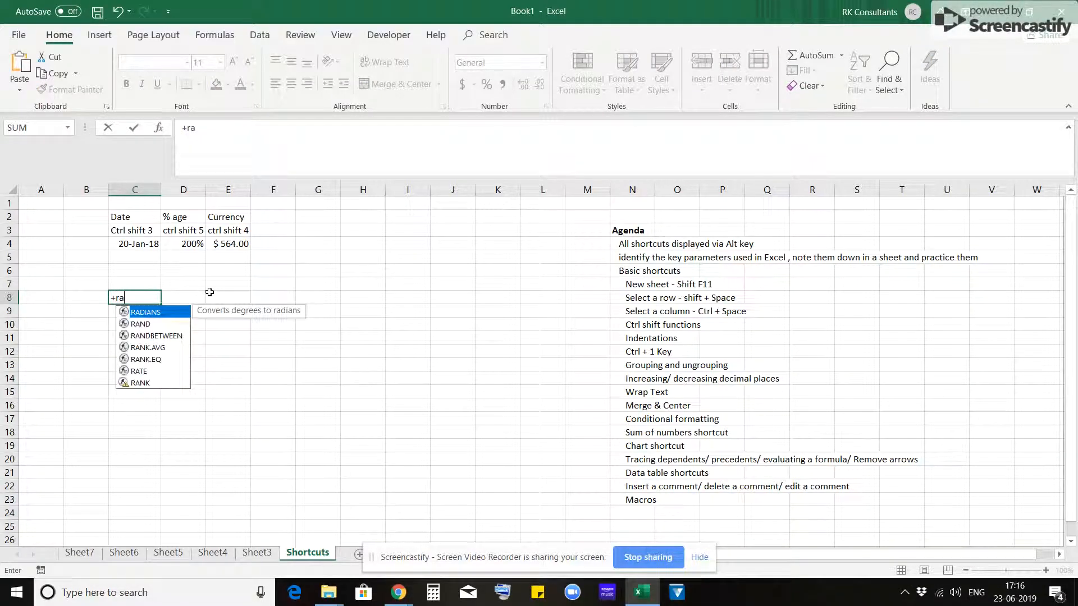
{"action": "key", "text": "BackSpace"}
{"action": "key", "text": "BackSpace"}
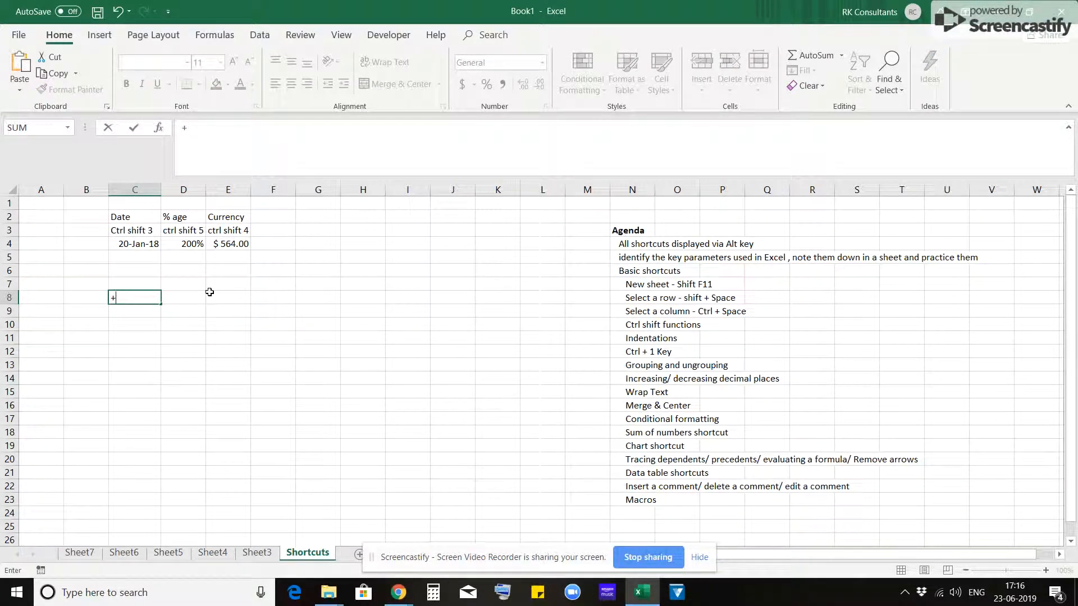
{"action": "type", "text": "ra"}
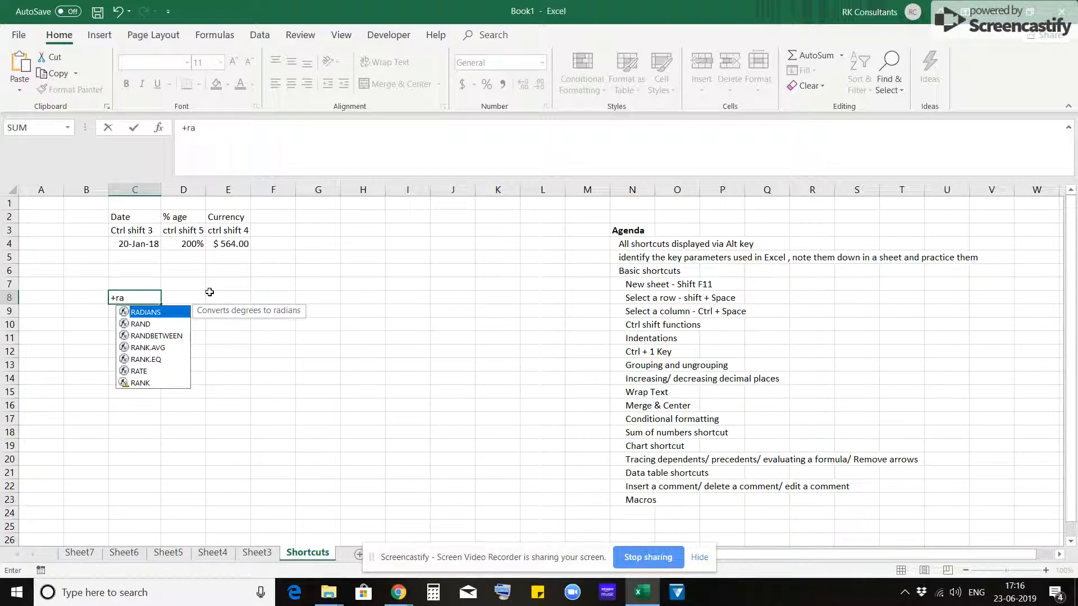
{"action": "key", "text": "Down"}
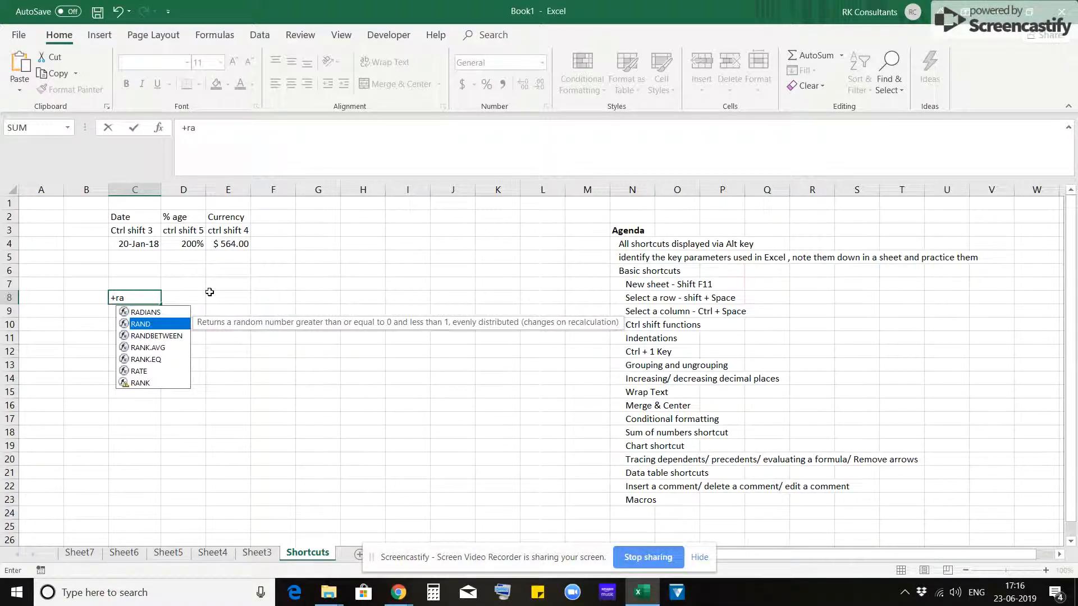
{"action": "key", "text": "Down"}
{"action": "key", "text": "Tab"}
{"action": "type", "text": "100,958"}
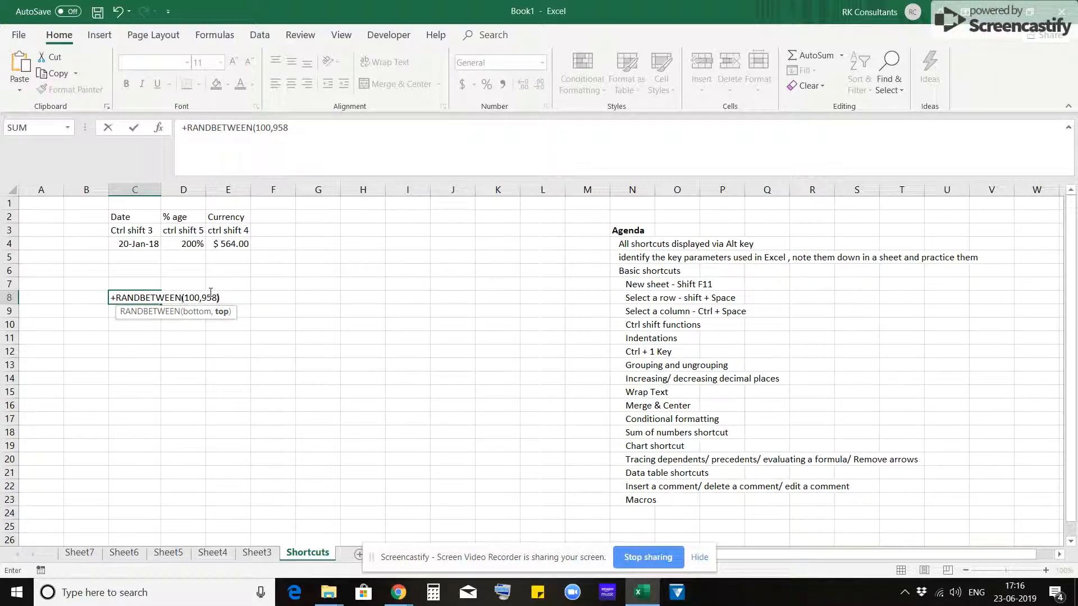
{"action": "key", "text": "Return"}
{"action": "key", "text": "Up"}
{"action": "key", "text": "shift+Down"}
{"action": "key", "text": "shift+Down"}
{"action": "key", "text": "shift+Down"}
{"action": "key", "text": "shift+Down"}
{"action": "key", "text": "shift+Down"}
{"action": "key", "text": "shift+Down"}
{"action": "key", "text": "shift+Down"}
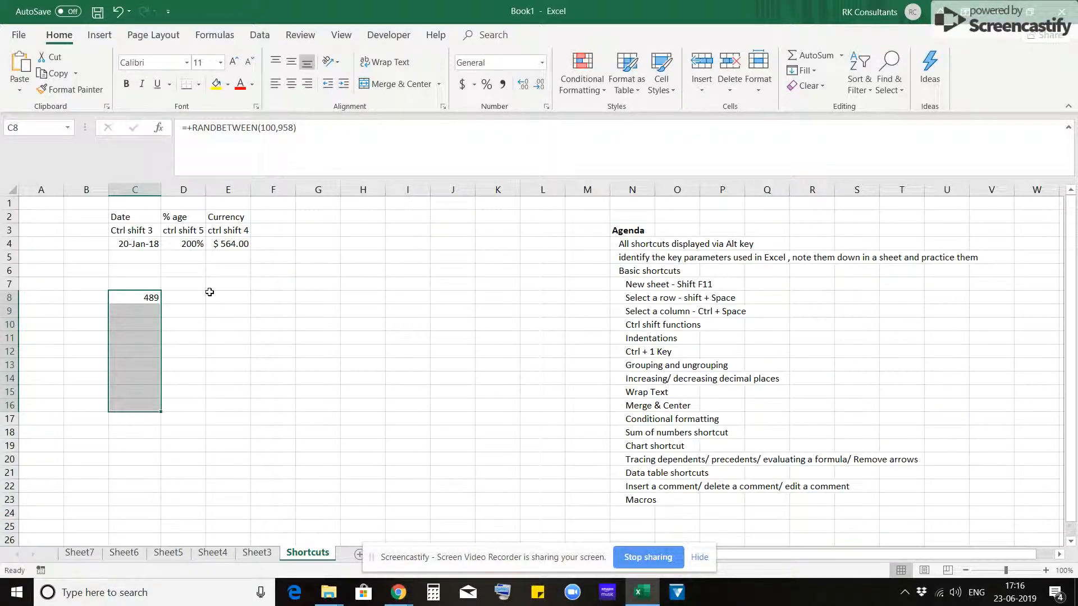
{"action": "key", "text": "Down"}
{"action": "key", "text": "Up"}
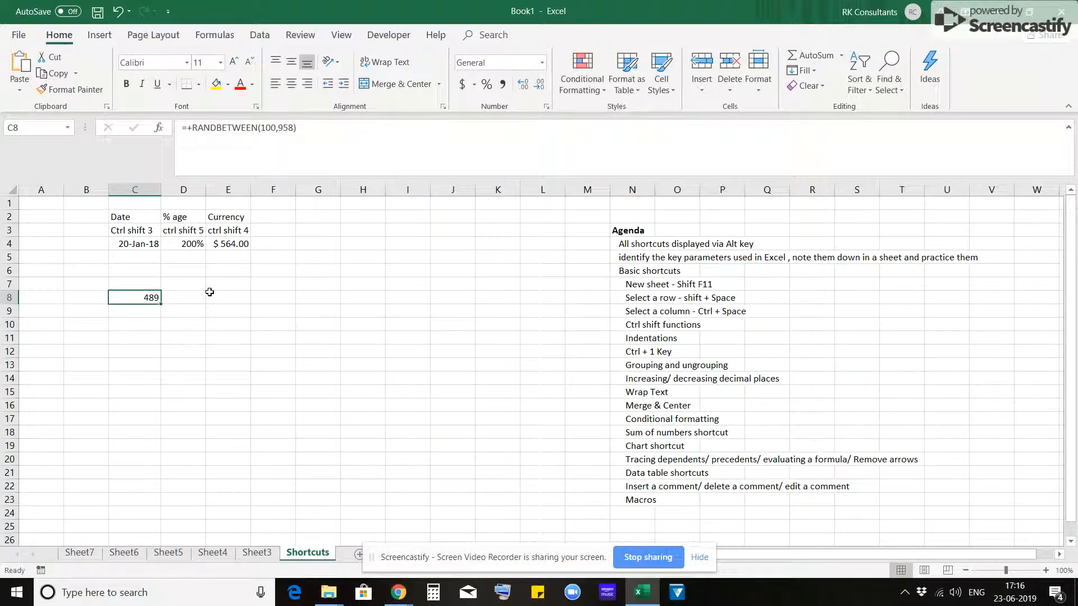
- Select C8:C18 and fill the random number formula down the range
{"action": "key", "text": "shift+Down"}
{"action": "key", "text": "shift+Down"}
{"action": "key", "text": "shift+Down"}
{"action": "key", "text": "shift+Down"}
{"action": "key", "text": "shift+Down"}
{"action": "key", "text": "shift+Down"}
{"action": "key", "text": "shift+Down"}
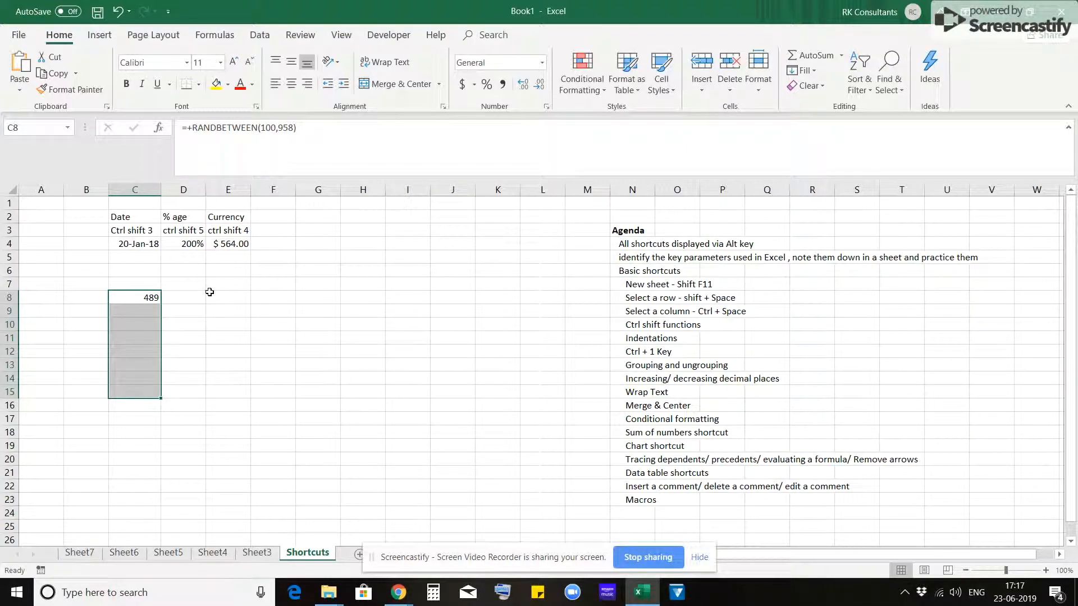
{"action": "key", "text": "shift+Down"}
{"action": "key", "text": "shift+Down"}
{"action": "key", "text": "shift+Down"}
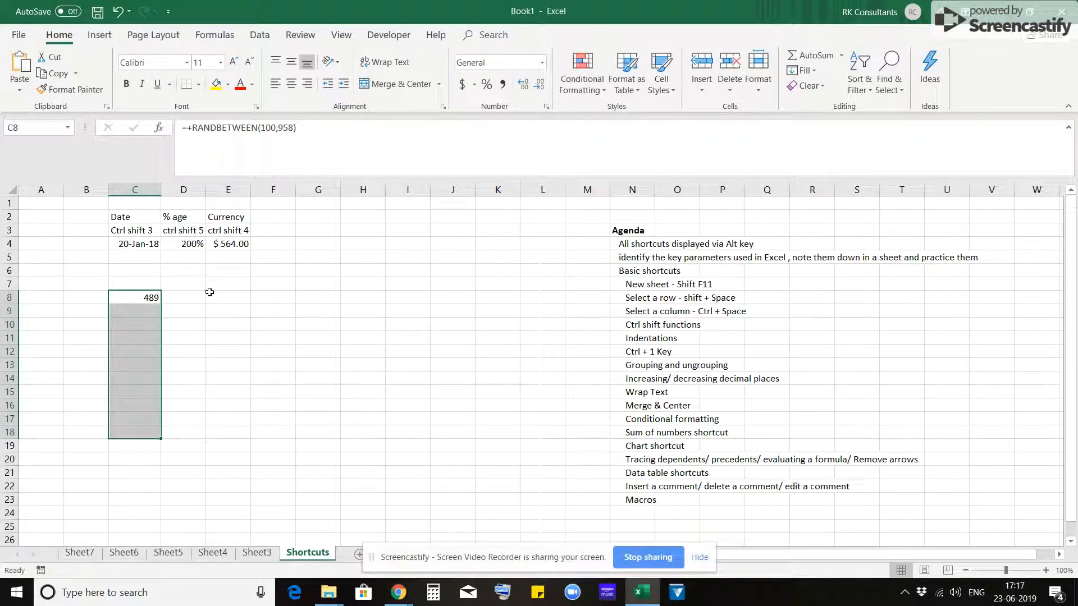
{"action": "key", "text": "ctrl+d"}
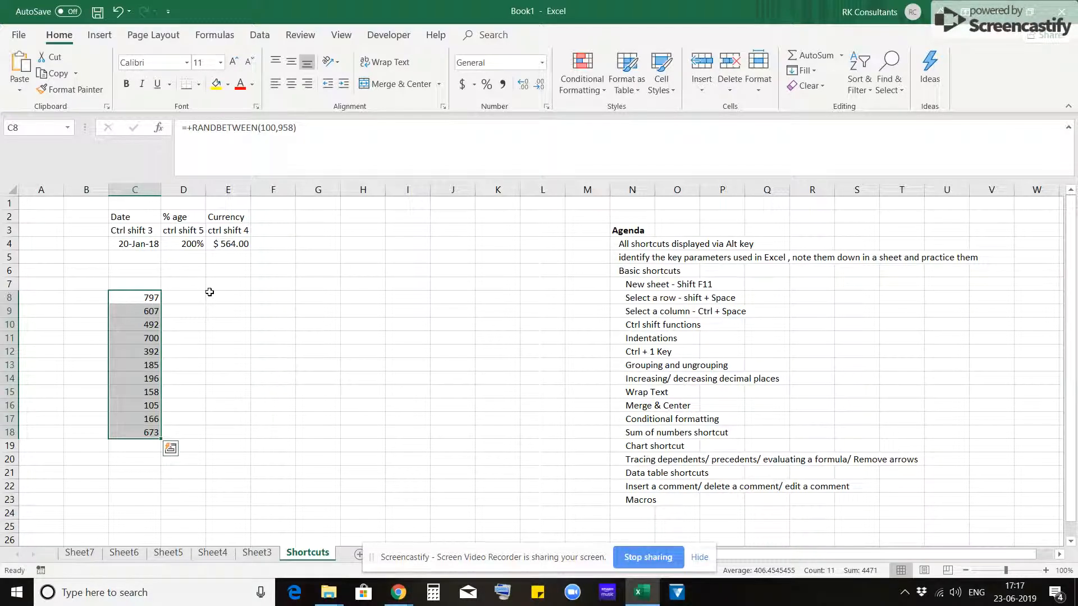
- Extend the selection through column H and fill the formulas right across C8:H18
{"action": "key", "text": "shift+Right"}
{"action": "key", "text": "shift+Right"}
{"action": "key", "text": "shift+Right"}
{"action": "key", "text": "shift+Right"}
{"action": "key", "text": "shift+Right"}
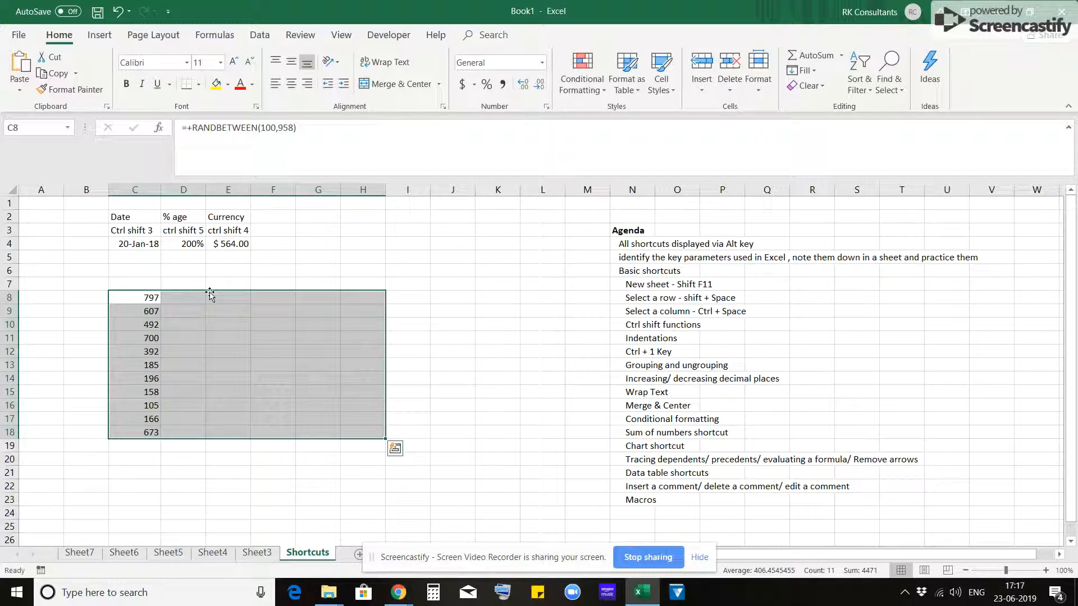
{"action": "key", "text": "ctrl+r"}
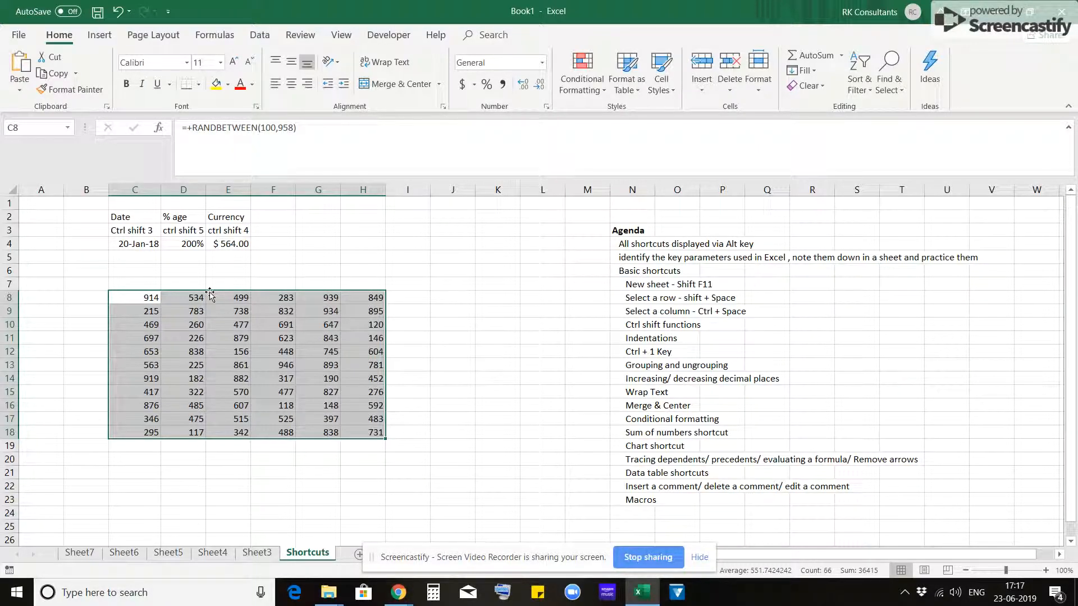
- Inspect the formulas in several cells of the filled block without changing them
{"action": "key", "text": "Left"}
{"action": "key", "text": "Right"}
{"action": "key", "text": "Right"}
{"action": "key", "text": "Right"}
{"action": "key", "text": "Right"}
{"action": "key", "text": "F2"}
{"action": "key", "text": "Escape"}
{"action": "key", "text": "Right"}
{"action": "key", "text": "F2"}
{"action": "key", "text": "Escape"}
{"action": "key", "text": "Down"}
{"action": "key", "text": "Down"}
{"action": "key", "text": "Down"}
{"action": "key", "text": "Down"}
{"action": "key", "text": "F2"}
{"action": "key", "text": "Escape"}
{"action": "key", "text": "Down"}
{"action": "key", "text": "F2"}
{"action": "key", "text": "Escape"}
- Copy the block C8:H18 and paste it over itself as values only
{"action": "key", "text": "Left"}
{"action": "key", "text": "Left"}
{"action": "key", "text": "Left"}
{"action": "key", "text": "Left"}
{"action": "key", "text": "ctrl+Up"}
{"action": "key", "text": "ctrl+shift+Down"}
{"action": "key", "text": "ctrl+shift+Right"}
{"action": "key", "text": "ctrl+c"}
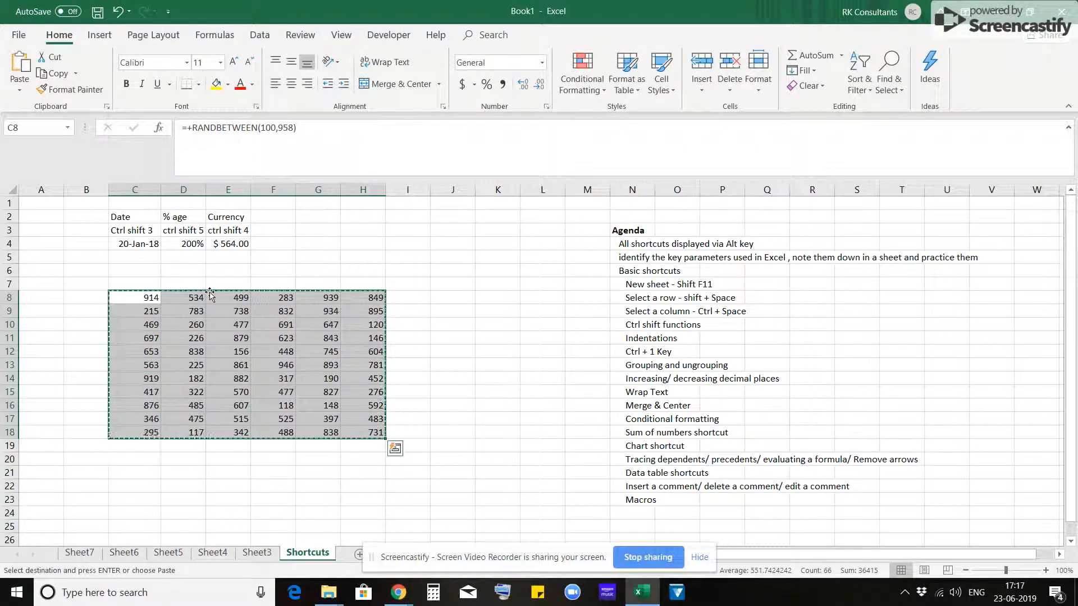
{"action": "key", "text": "shift+BackSpace"}
{"action": "key", "text": "alt+e"}
{"action": "key", "text": "s"}
{"action": "key", "text": "v"}
{"action": "key", "text": "Return"}
{"action": "key", "text": "Escape"}
- Jump between the last and first filled cells of the number block in column C, ending on C8
{"action": "key", "text": "shift+BackSpace"}
{"action": "key", "text": "ctrl+Down"}
{"action": "key", "text": "Down"}
{"action": "key", "text": "Down"}
{"action": "key", "text": "Up"}
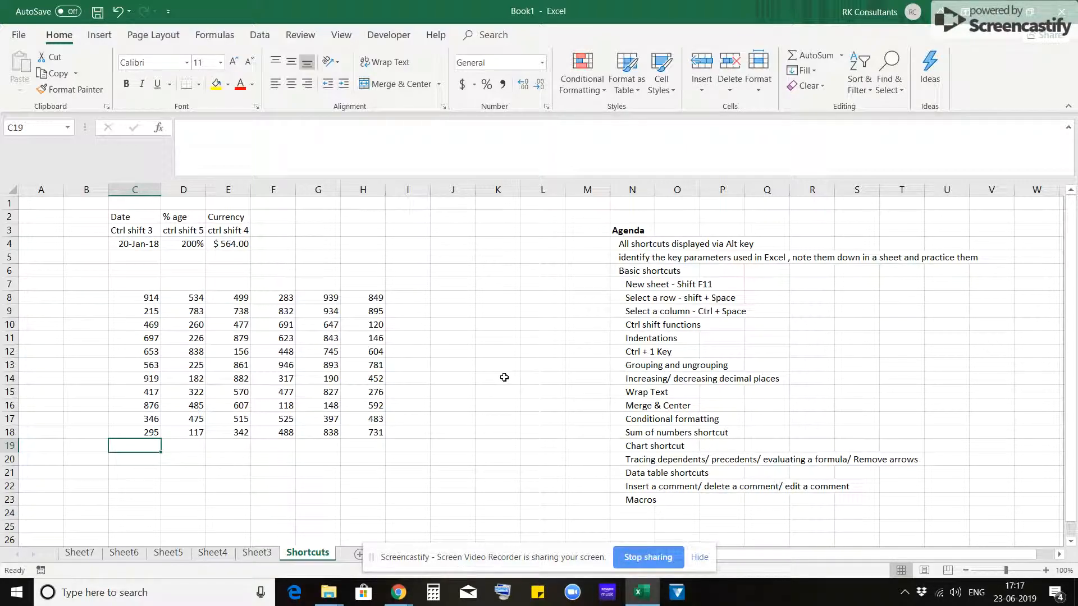
{"action": "key", "text": "ctrl+Up"}
{"action": "key", "text": "ctrl+Up"}
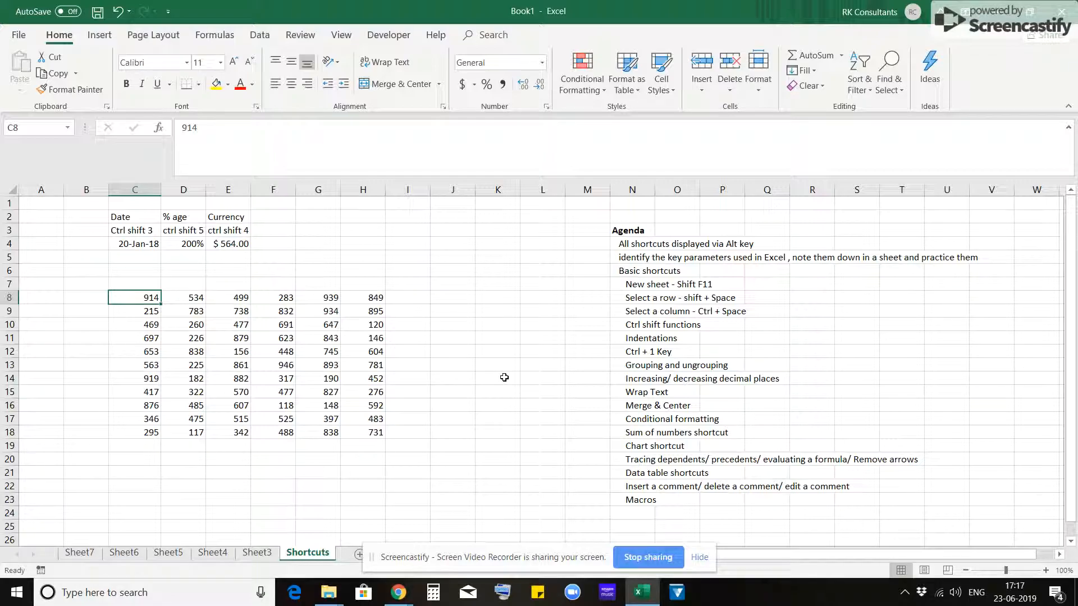
{"action": "key", "text": "ctrl+Down"}
{"action": "key", "text": "ctrl+Up"}
- Extend the selection from C8 to the block's end at H18, and shrink it back to C8
{"action": "key", "text": "ctrl+shift+Down"}
{"action": "key", "text": "ctrl+shift+Right"}
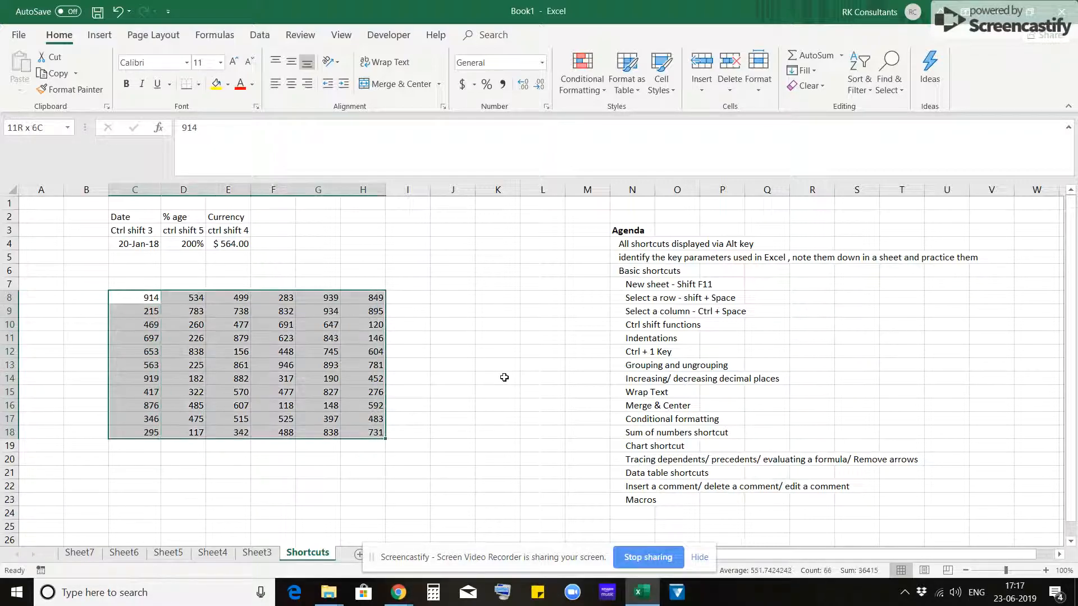
{"action": "key", "text": "ctrl+shift+Left"}
{"action": "key", "text": "ctrl+shift+Up"}
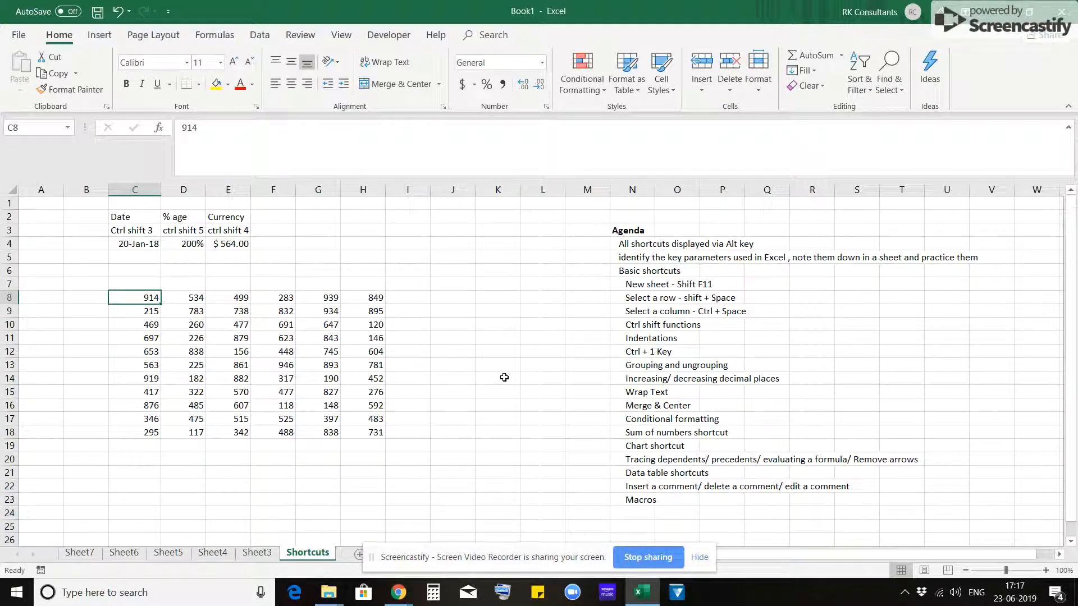
- Fill the label from E3 into F3 and change it to "ctrl shift 1"
{"action": "key", "text": "Right"}
{"action": "key", "text": "Right"}
{"action": "key", "text": "ctrl+Up"}
{"action": "key", "text": "Up"}
{"action": "key", "text": "Right"}
{"action": "key", "text": "ctrl+r"}
{"action": "key", "text": "F2"}
{"action": "key", "text": "shift+Left"}
{"action": "type", "text": "1"}
{"action": "key", "text": "Return"}
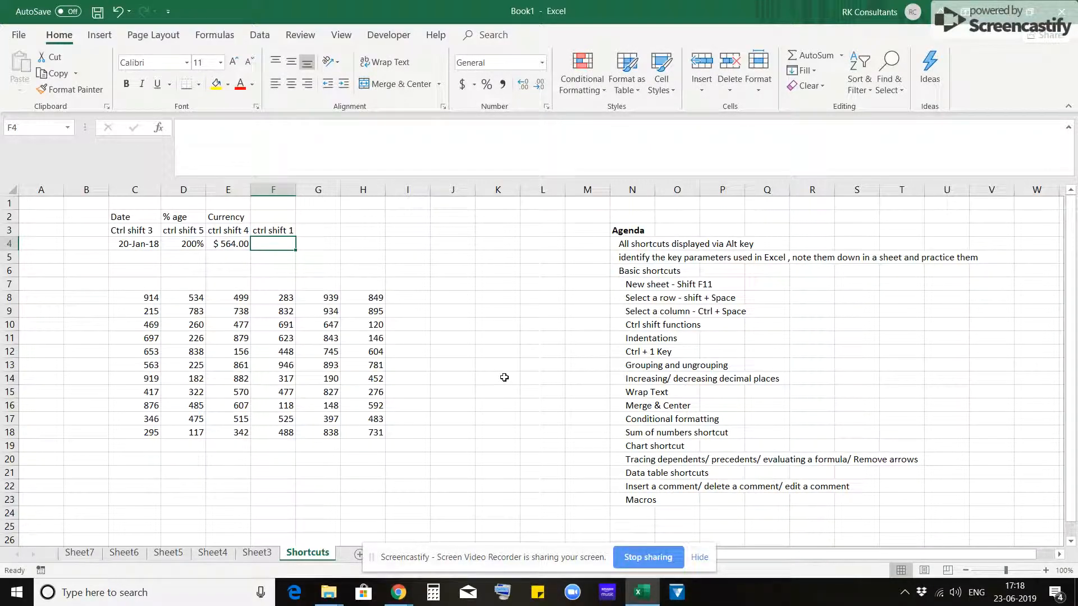
- Enter 45 in cell F4 and format it as a number with two decimals
{"action": "type", "text": "45"}
{"action": "key", "text": "Return"}
{"action": "key", "text": "Up"}
{"action": "key", "text": "ctrl+shift+1"}
- Enter the heading "Number" in cell F2 above the number format example
{"action": "key", "text": "Up"}
{"action": "key", "text": "Up"}
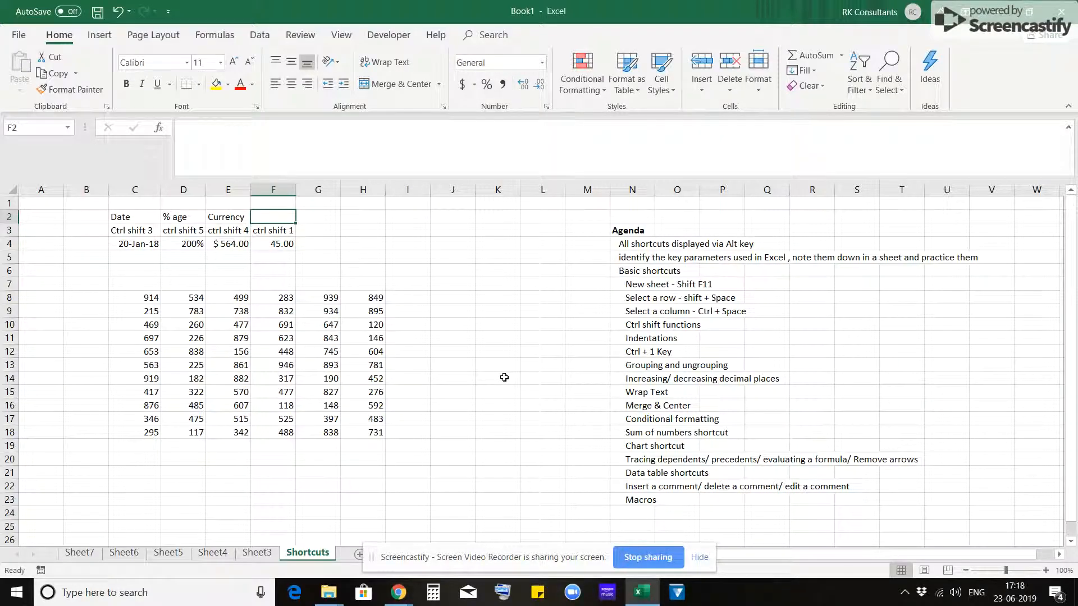
{"action": "type", "text": "Number"}
{"action": "key", "text": "Return"}
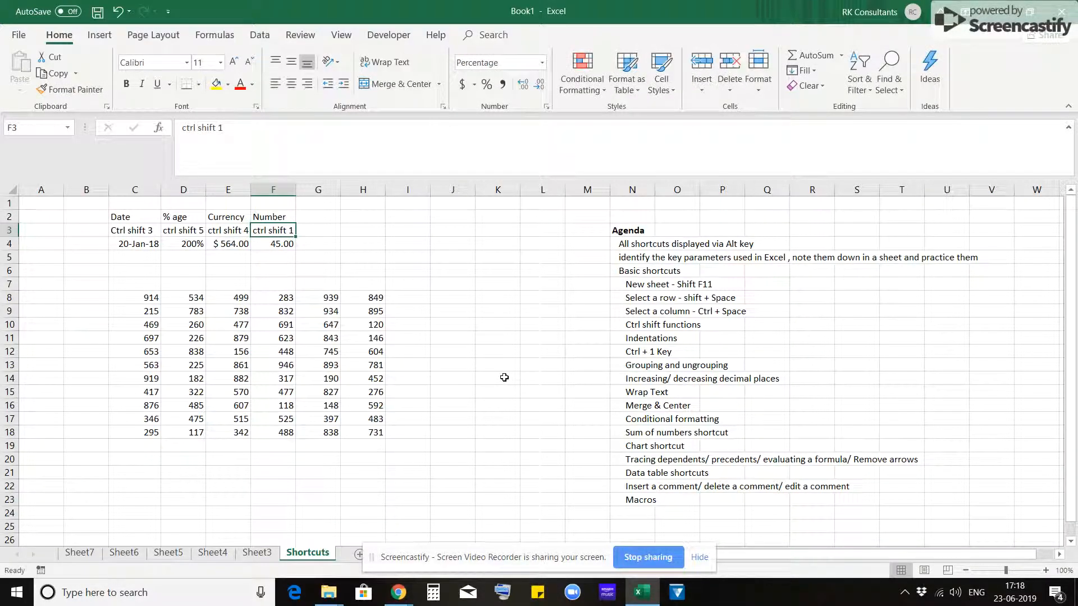
- Fill the shortcut label from F3 into G3 and change it to "ctrl shift ~"
{"action": "key", "text": "Right"}
{"action": "type", "text": "ctrl shift 1"}
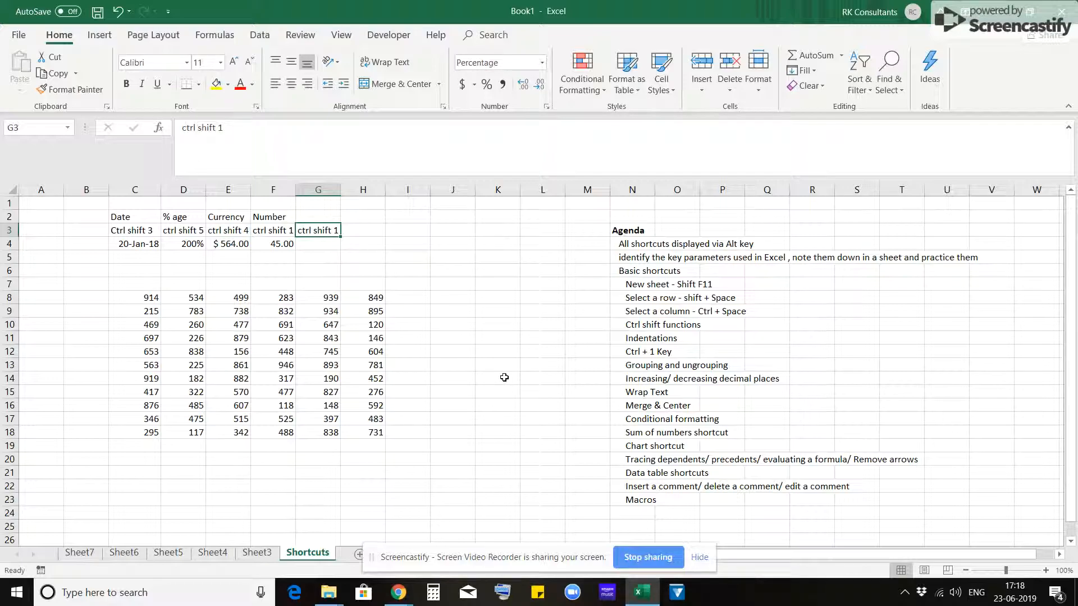
{"action": "key", "text": "BackSpace"}
{"action": "type", "text": "~"}
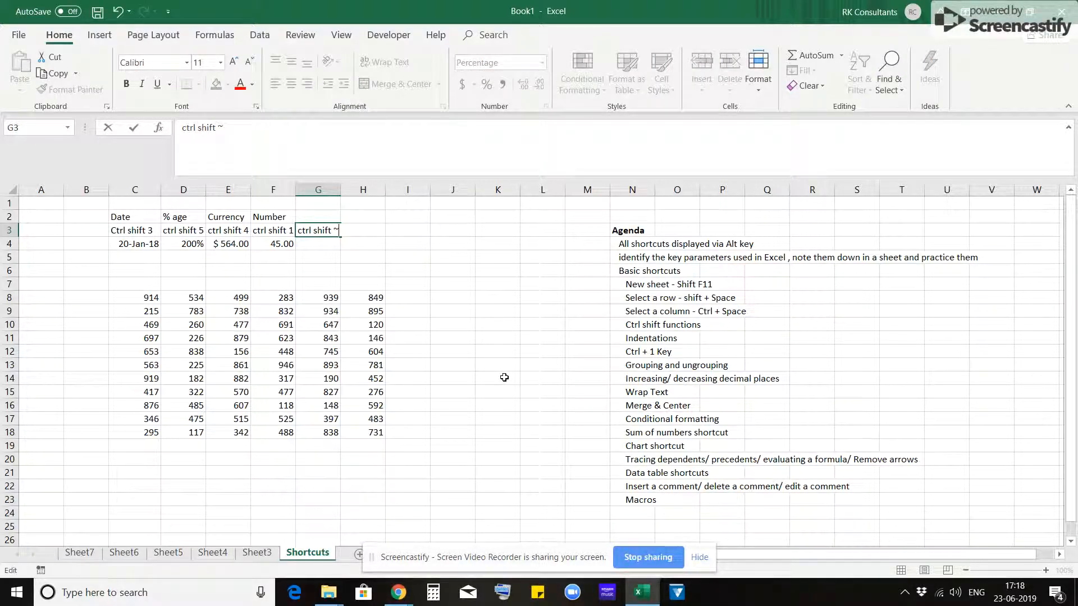
{"action": "key", "text": "Return"}
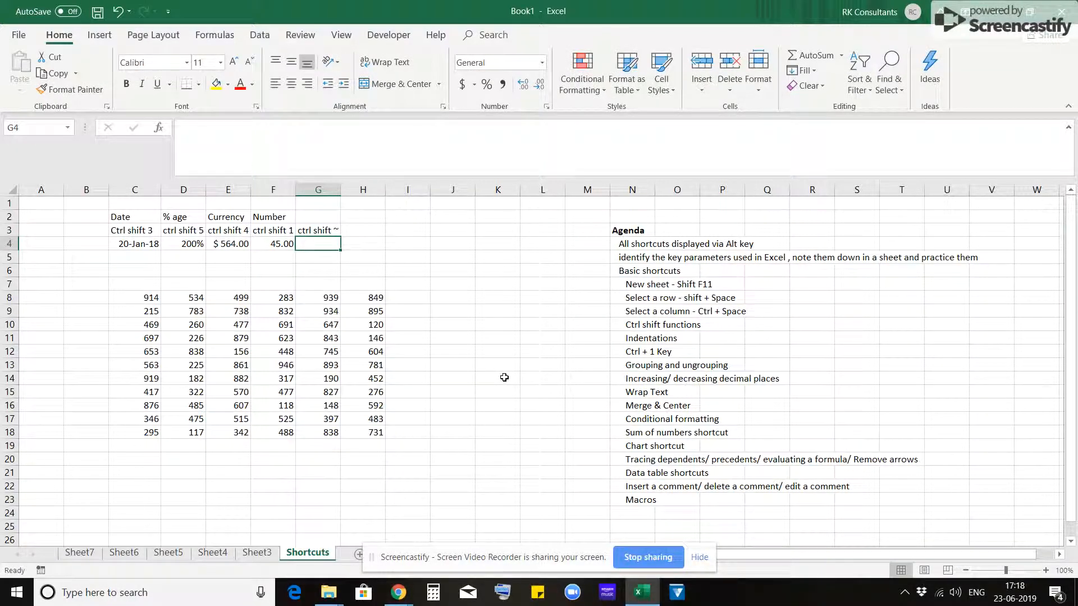
- Copy the percentage value from D4 into G4 and apply the General number format to it
{"action": "key", "text": "Left"}
{"action": "key", "text": "Left"}
{"action": "key", "text": "Left"}
{"action": "key", "text": "ctrl+c"}
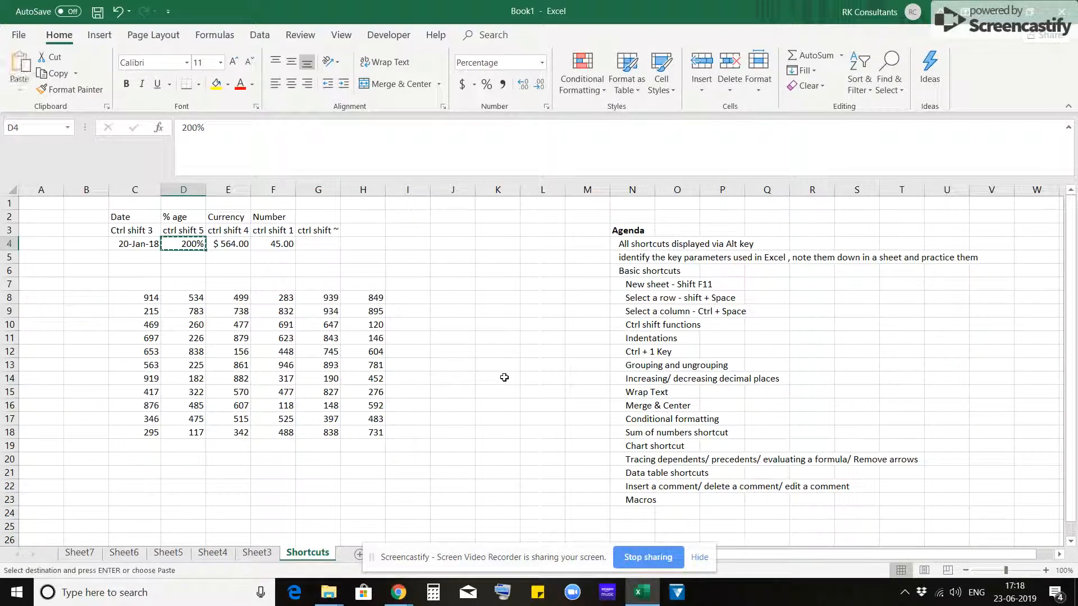
{"action": "key", "text": "Right"}
{"action": "key", "text": "Right"}
{"action": "key", "text": "Right"}
{"action": "key", "text": "ctrl+v"}
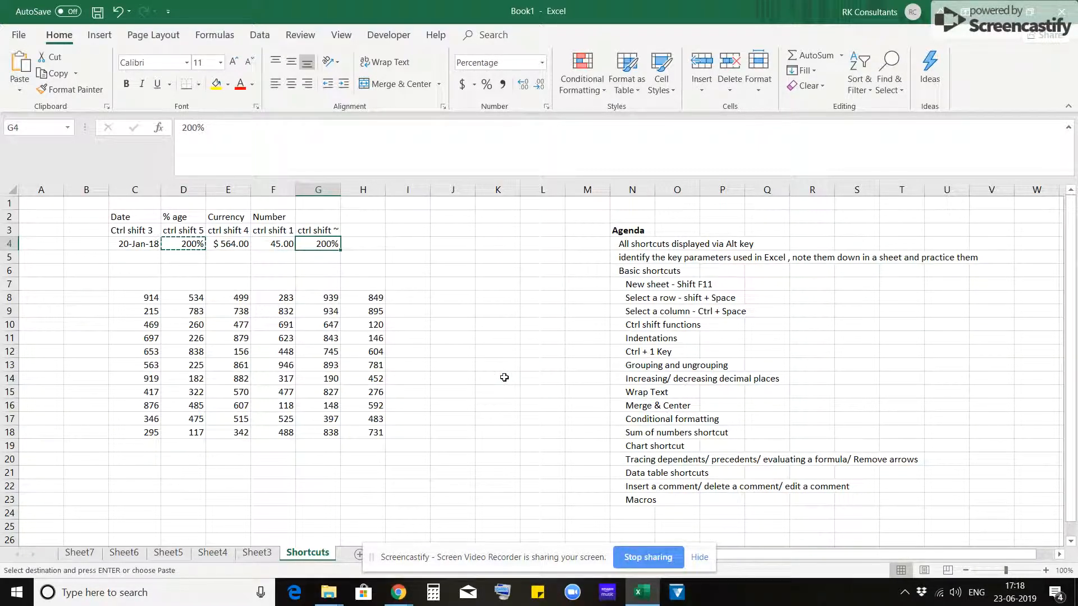
{"action": "key", "text": "ctrl+shift+grave"}
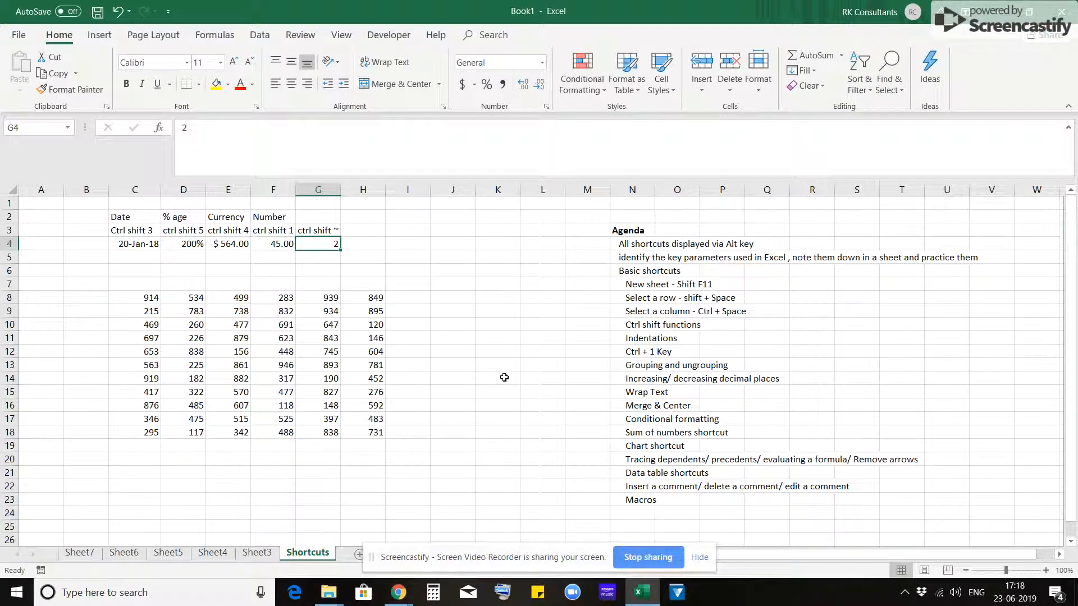
- Enter the heading "General" in cell G2 above the general format example
{"action": "key", "text": "Up"}
{"action": "key", "text": "Up"}
{"action": "type", "text": "General"}
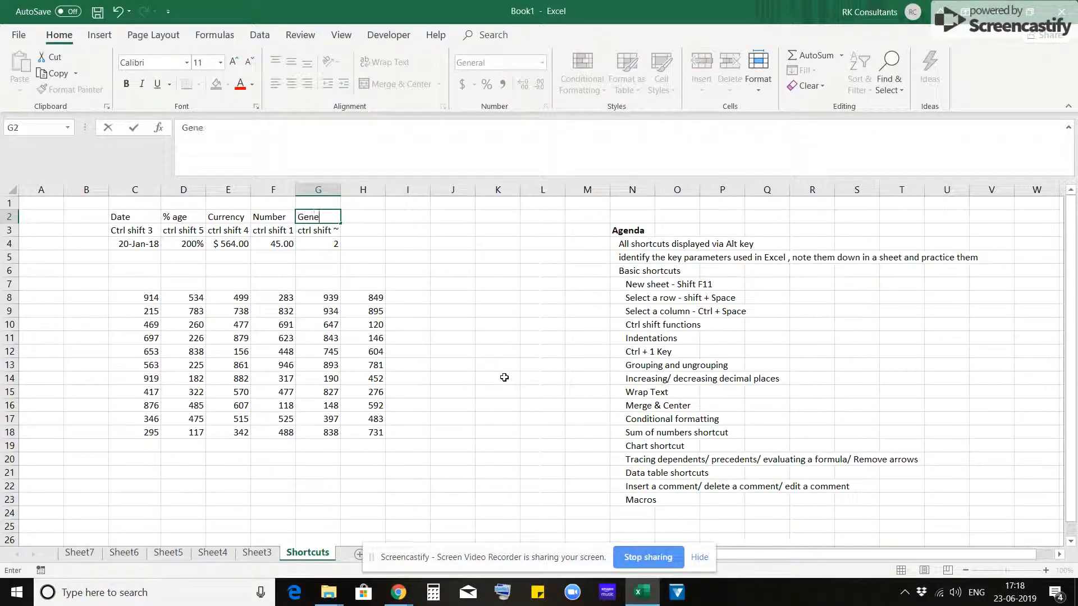
{"action": "key", "text": "Return"}
{"action": "key", "text": "Down"}
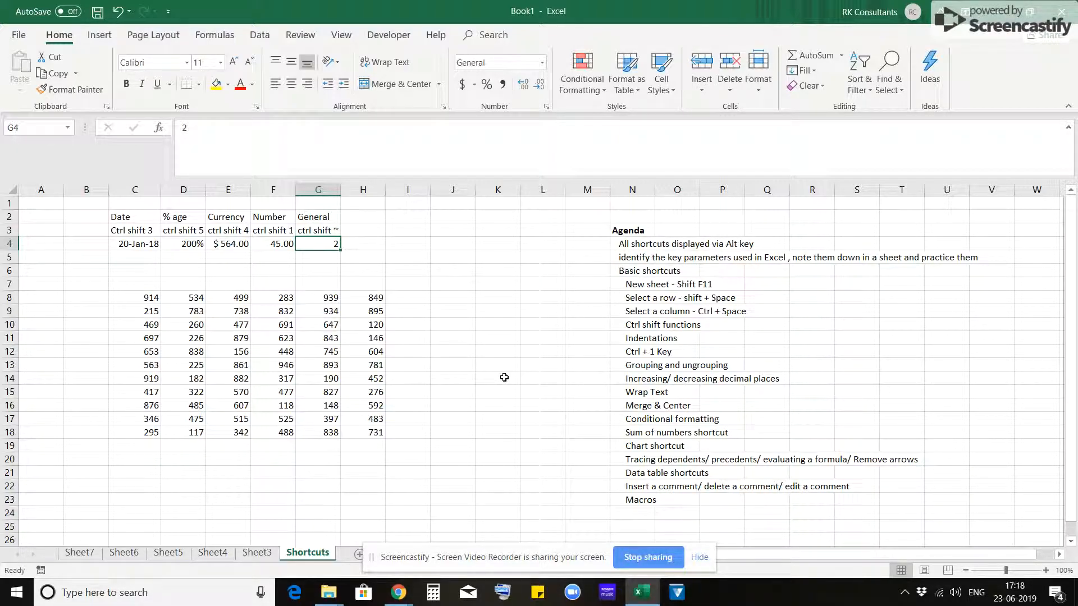
- Enter the label "Revenues" in cell C21 below the number block
{"action": "key", "text": "Left"}
{"action": "key", "text": "Left"}
{"action": "key", "text": "Left"}
{"action": "key", "text": "Down"}
{"action": "key", "text": "Left"}
{"action": "key", "text": "Up"}
{"action": "key", "text": "Up"}
{"action": "key", "text": "Down"}
{"action": "key", "text": "Down"}
{"action": "key", "text": "Down"}
{"action": "key", "text": "Down"}
{"action": "key", "text": "Down"}
{"action": "key", "text": "ctrl+Down"}
{"action": "key", "text": "Down"}
{"action": "key", "text": "Down"}
{"action": "key", "text": "Down"}
{"action": "type", "text": "Revenues"}
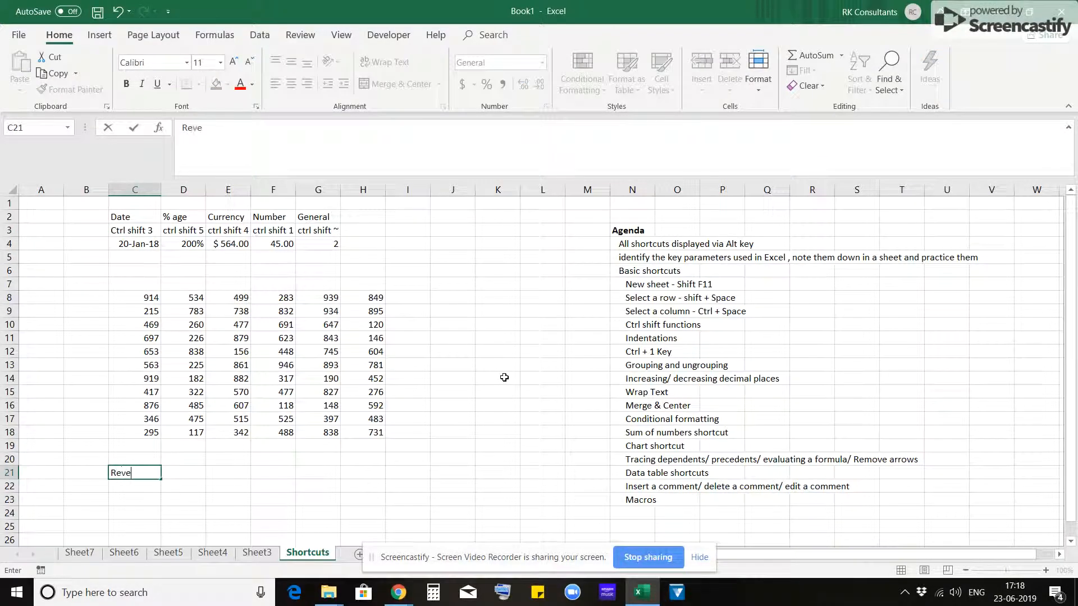
{"action": "key", "text": "Tab"}
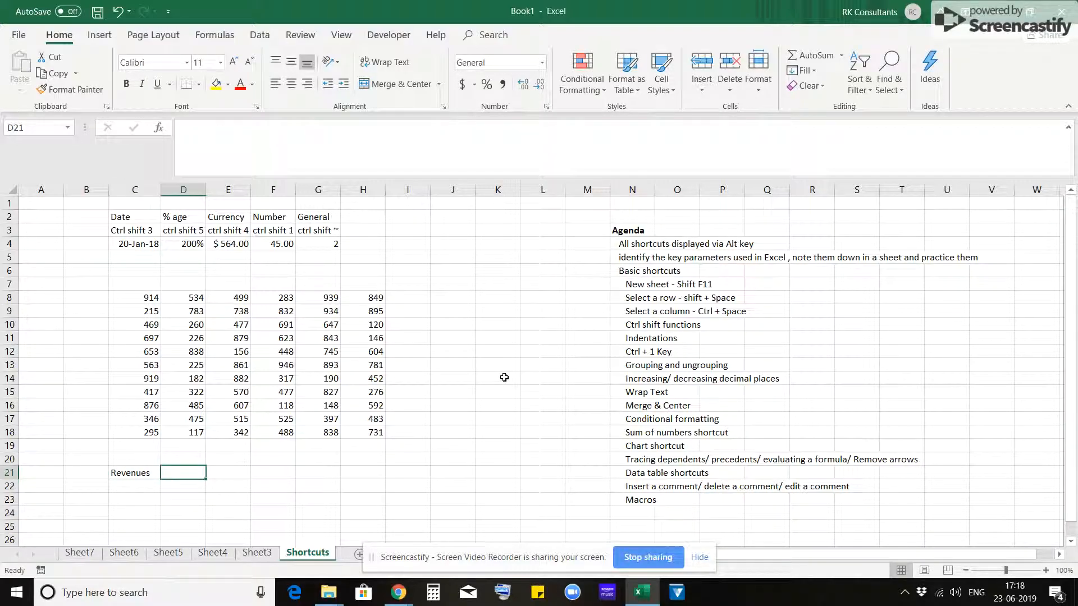
- Extend the label in cell C21 to read "Revenues of ABC"
{"action": "key", "text": "Left"}
{"action": "key", "text": "Right"}
{"action": "key", "text": "Left"}
{"action": "key", "text": "F2"}
{"action": "type", "text": "of t"}
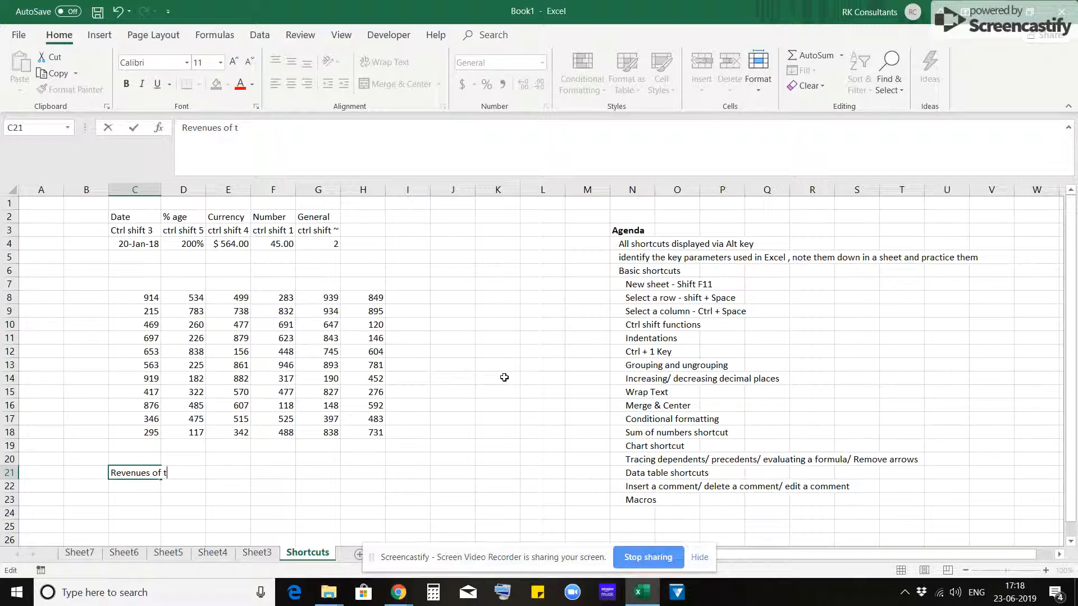
{"action": "key", "text": "BackSpace"}
{"action": "type", "text": "ABC"}
{"action": "key", "text": "Return"}
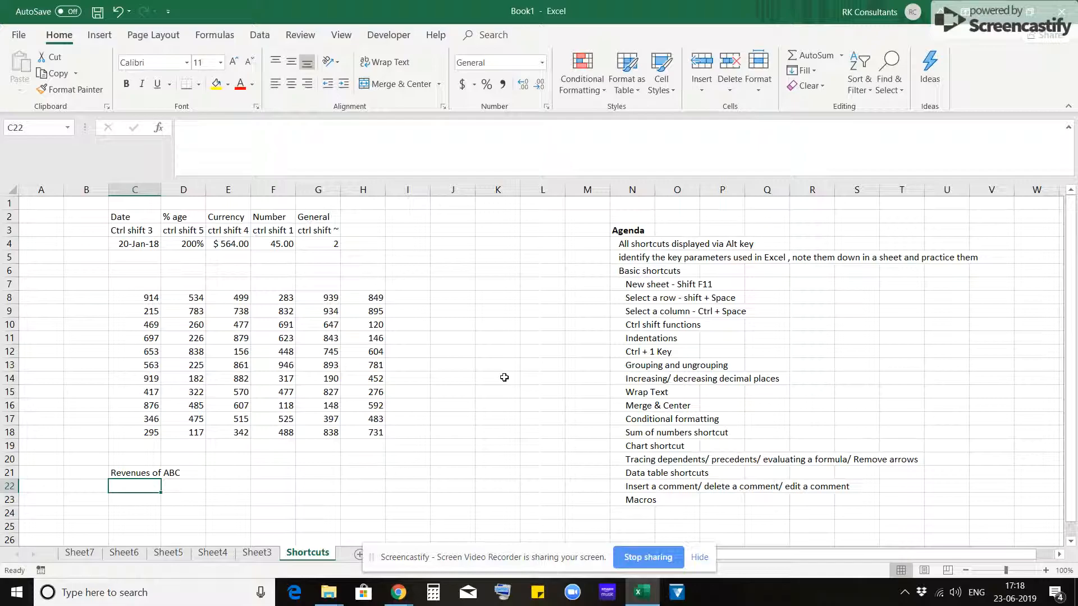
- Enter "Revenues from India", "Revenues from USA" and "Revenues from China" in cells C22 to C24
{"action": "type", "text": "Revenues from India"}
{"action": "key", "text": "Return"}
{"action": "type", "text": "Revenues from USA"}
{"action": "key", "text": "Return"}
{"action": "type", "text": "Revenues from China"}
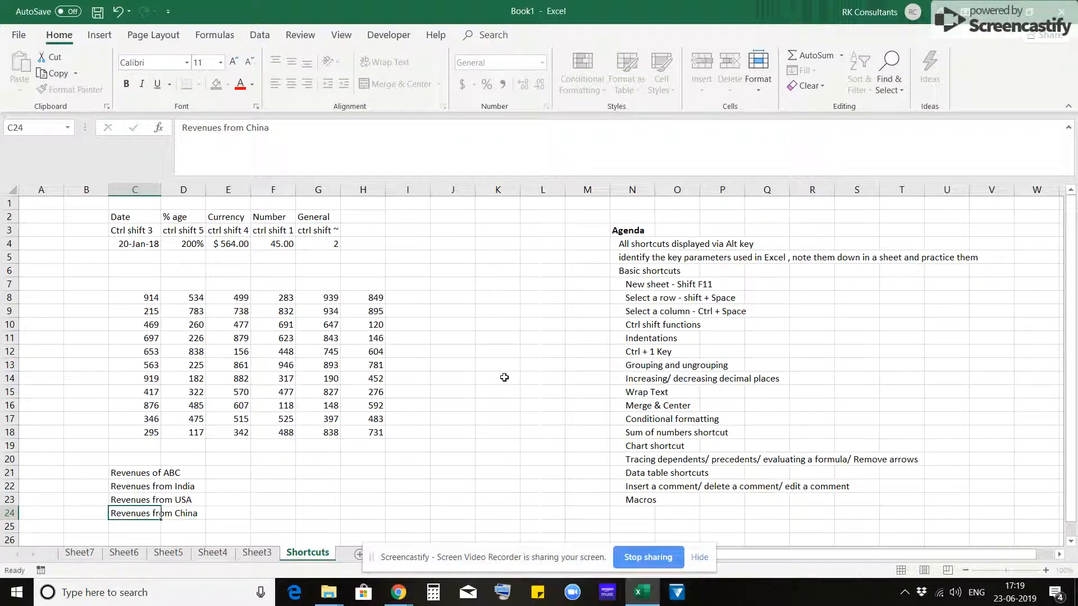
{"action": "key", "text": "Return"}
- Move the four revenue labels from C21:C24 down to C27:C30
{"action": "key", "text": "Up"}
{"action": "key", "text": "Up"}
{"action": "key", "text": "Up"}
{"action": "key", "text": "Up"}
{"action": "key", "text": "shift+Down"}
{"action": "key", "text": "shift+Down"}
{"action": "key", "text": "shift+Down"}
{"action": "key", "text": "ctrl+c"}
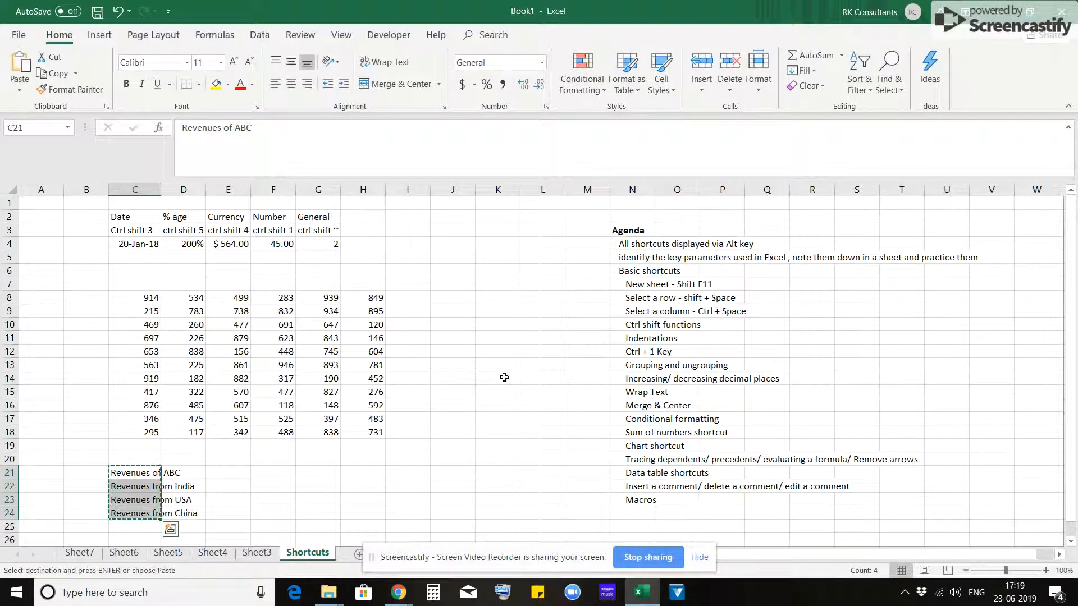
{"action": "scroll", "coordinate": [504, 377], "scroll_direction": "down", "scroll_amount": 2}
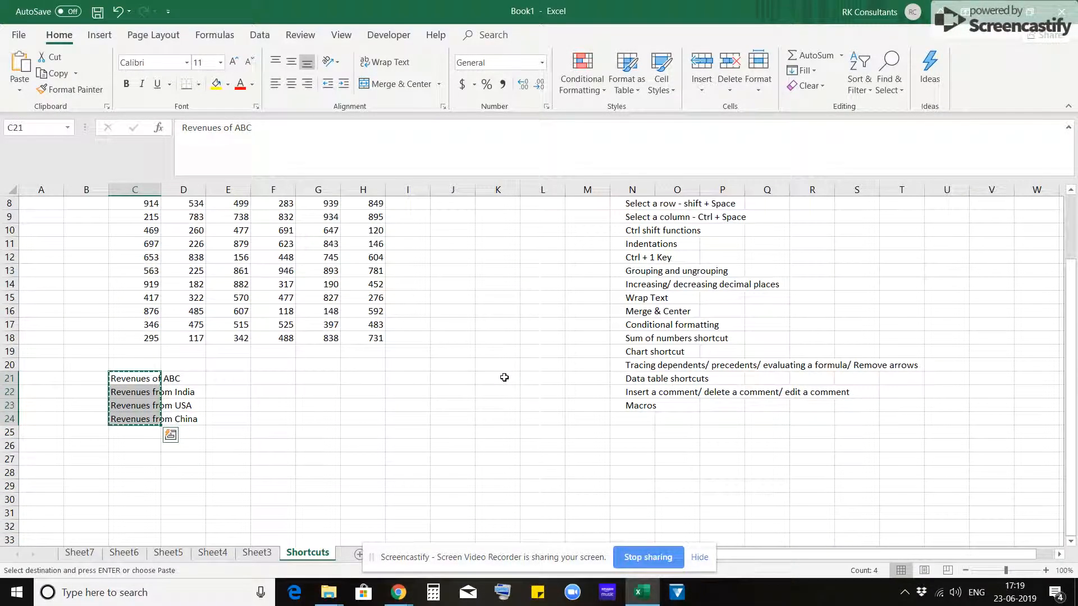
{"action": "key", "text": "Down"}
{"action": "key", "text": "Down"}
{"action": "key", "text": "Down"}
{"action": "key", "text": "Down"}
{"action": "key", "text": "Down"}
{"action": "key", "text": "Down"}
{"action": "key", "text": "ctrl+v"}
{"action": "key", "text": "Escape"}
{"action": "key", "text": "Down"}
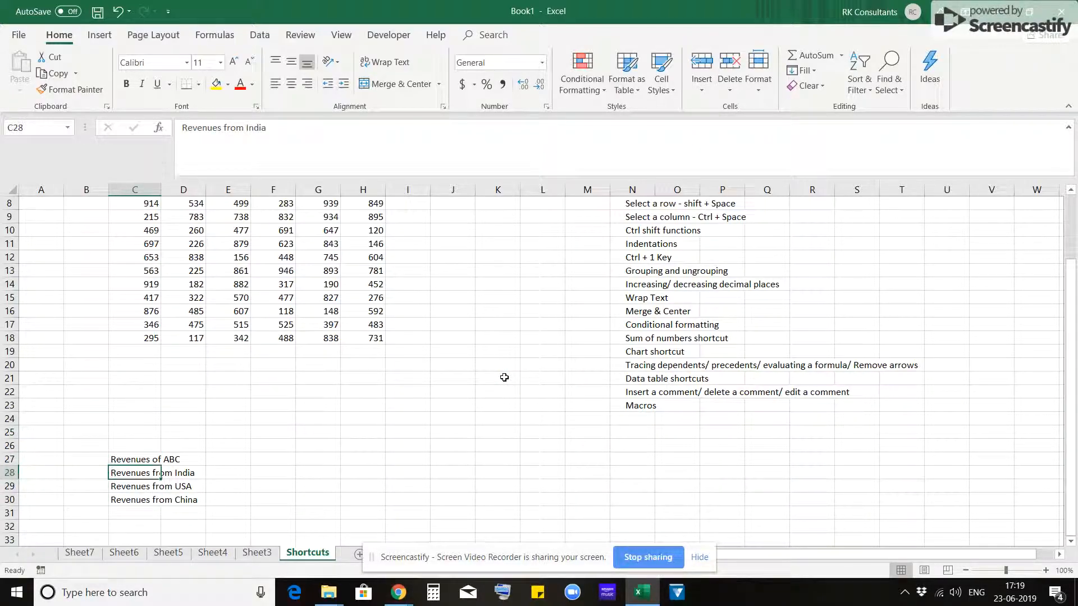
- Set the width of column C to 15
{"action": "key", "text": "Up"}
{"action": "key", "text": "Right"}
{"action": "key", "text": "Right"}
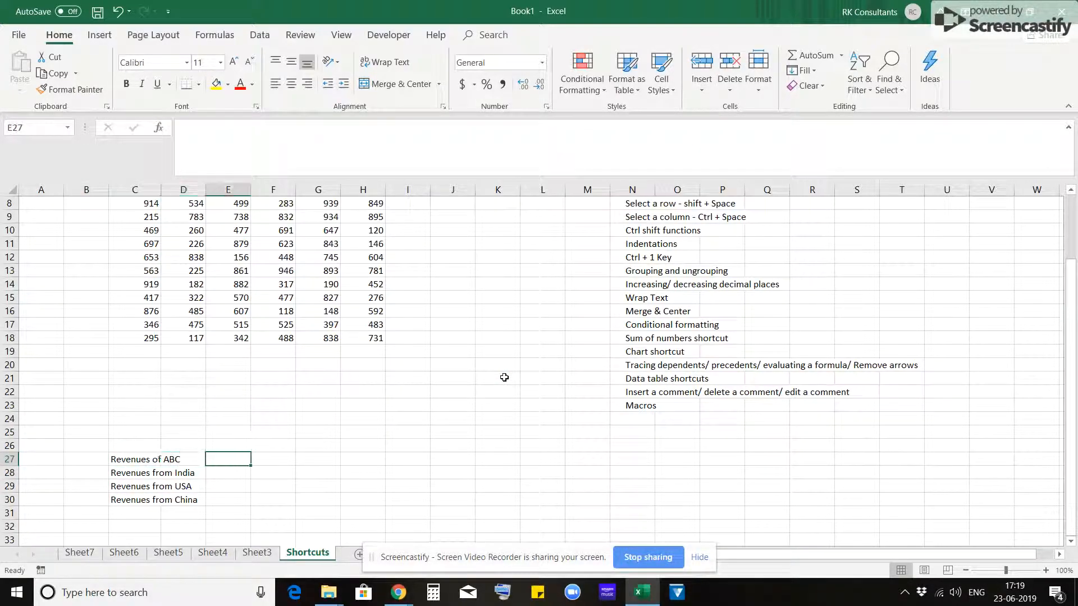
{"action": "key", "text": "Left"}
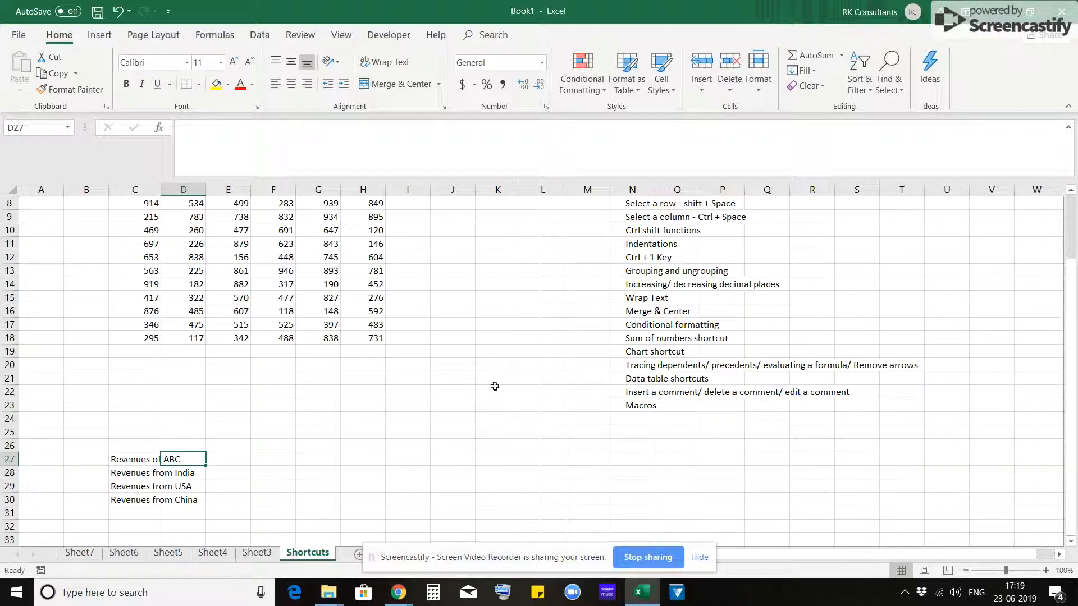
{"action": "key", "text": "Left"}
{"action": "key", "text": "ctrl+space"}
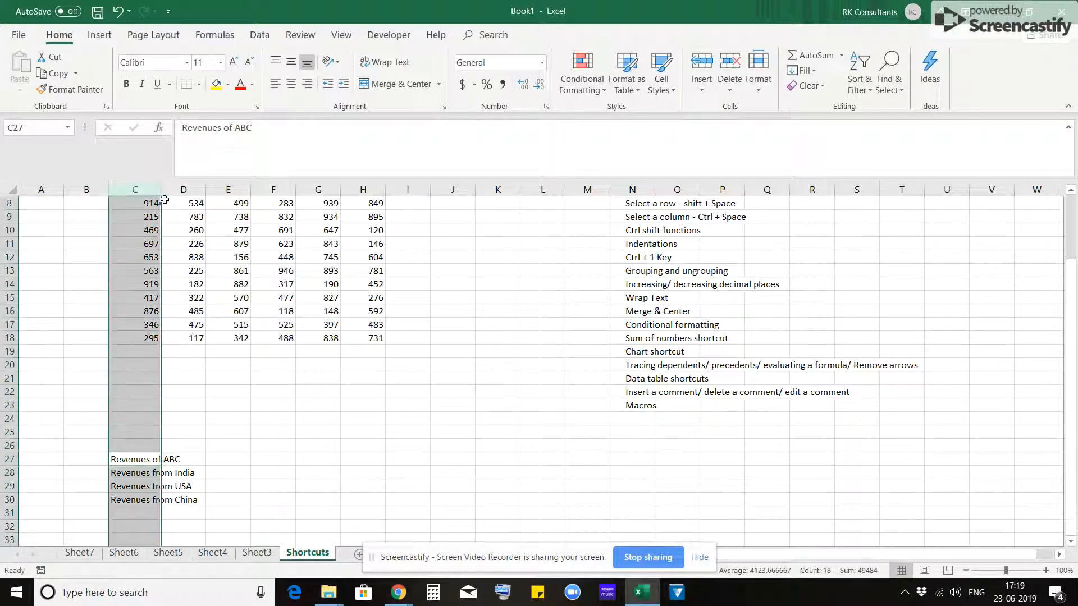
{"action": "key", "text": "alt+h"}
{"action": "type", "text": "ow15"}
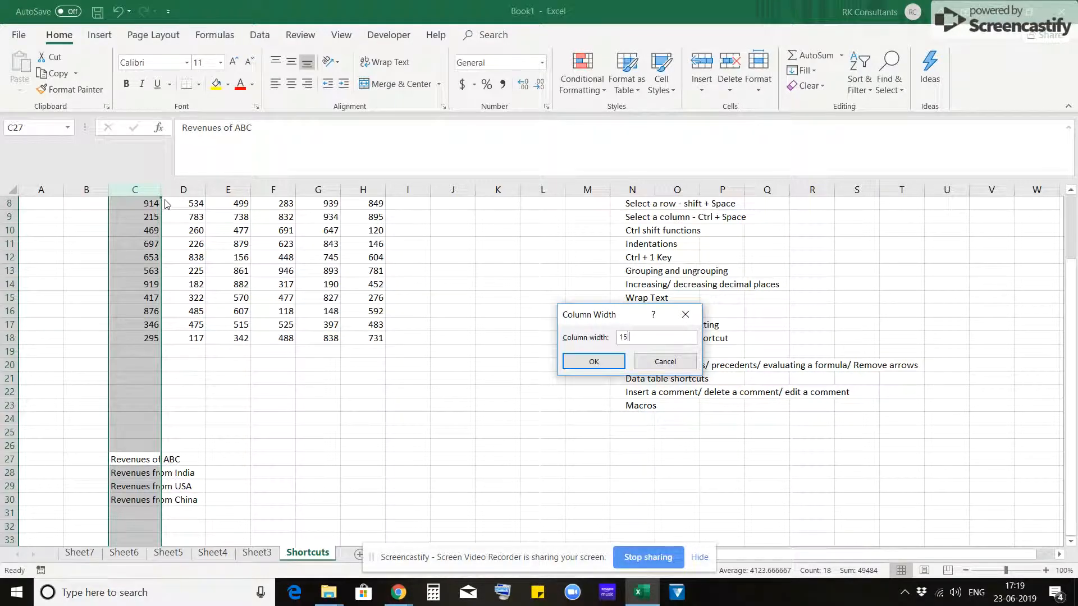
{"action": "key", "text": "Return"}
{"action": "key", "text": "Right"}
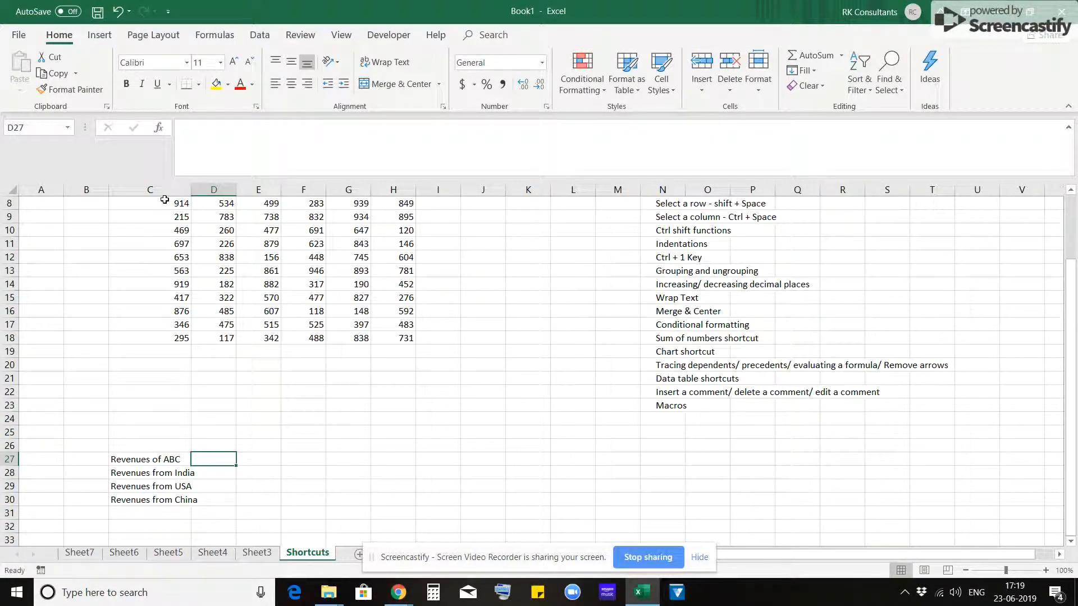
{"action": "type", "text": "15"}
{"action": "key", "text": "Escape"}
{"action": "key", "text": "Left"}
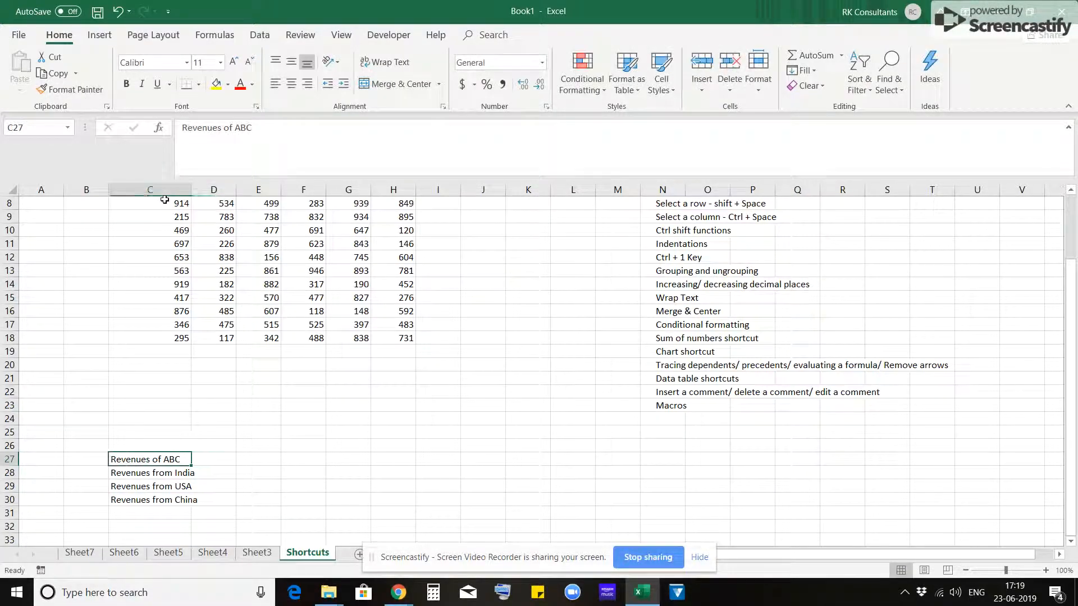
- Set the width of column C to 18.5 so the revenue labels fit
{"action": "key", "text": "ctrl+space"}
{"action": "key", "text": "alt+h"}
{"action": "type", "text": "ow1"}
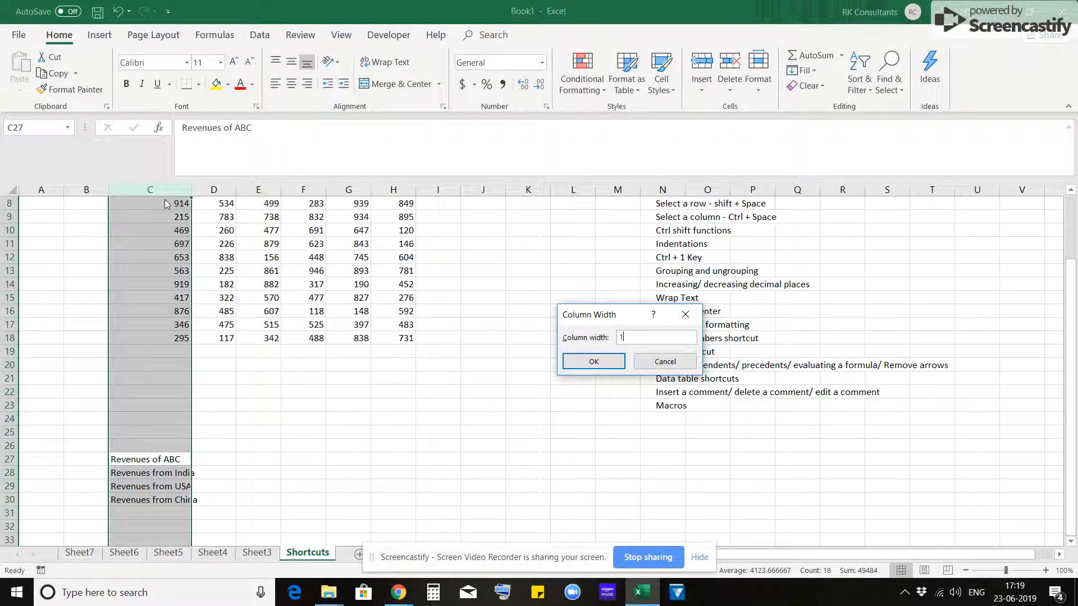
{"action": "type", "text": "8.5"}
{"action": "key", "text": "Return"}
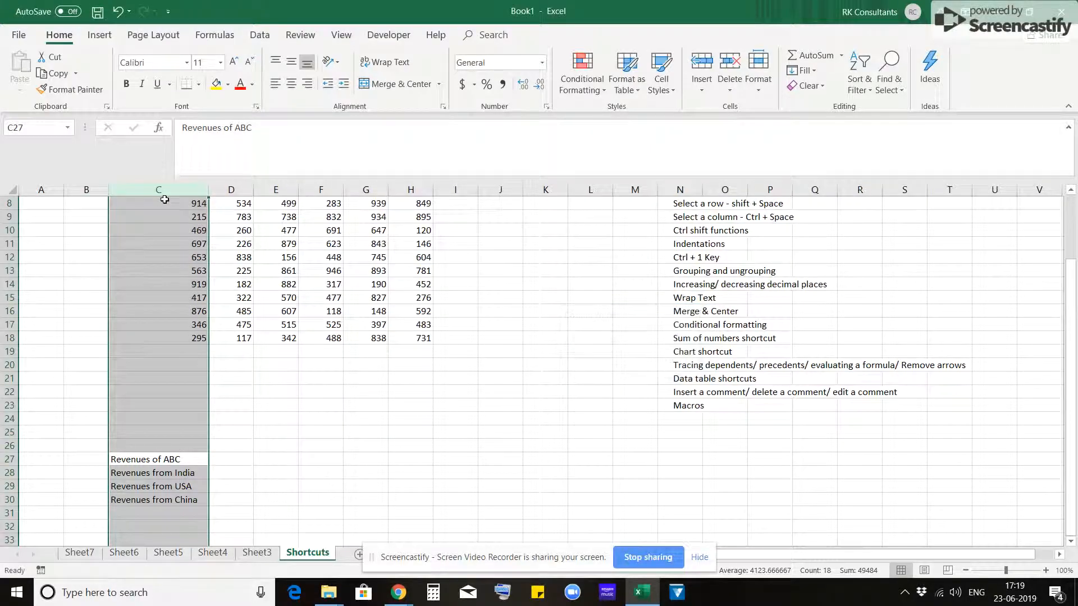
- Enter the revenue figures 10000, 5000, 2000 and 3000 in cells D27 to D30
{"action": "key", "text": "Right"}
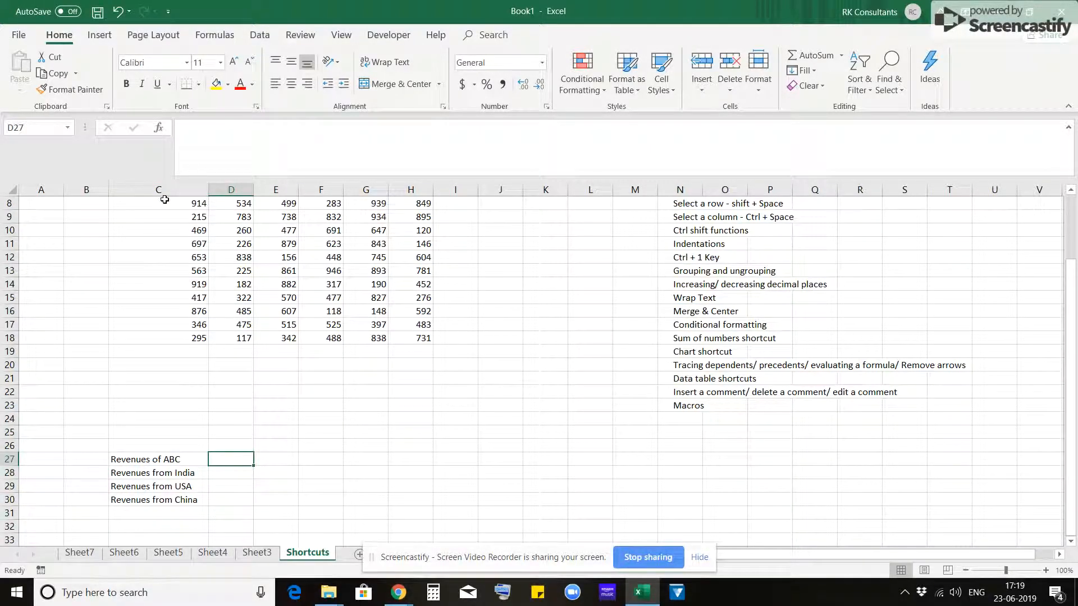
{"action": "type", "text": "10000"}
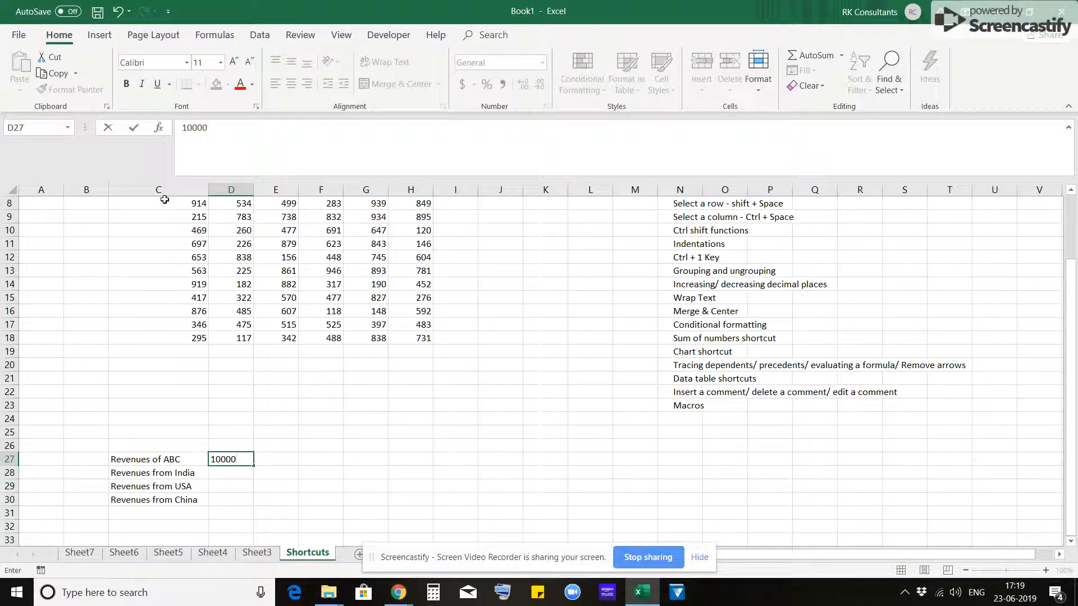
{"action": "key", "text": "Return"}
{"action": "type", "text": "5000"}
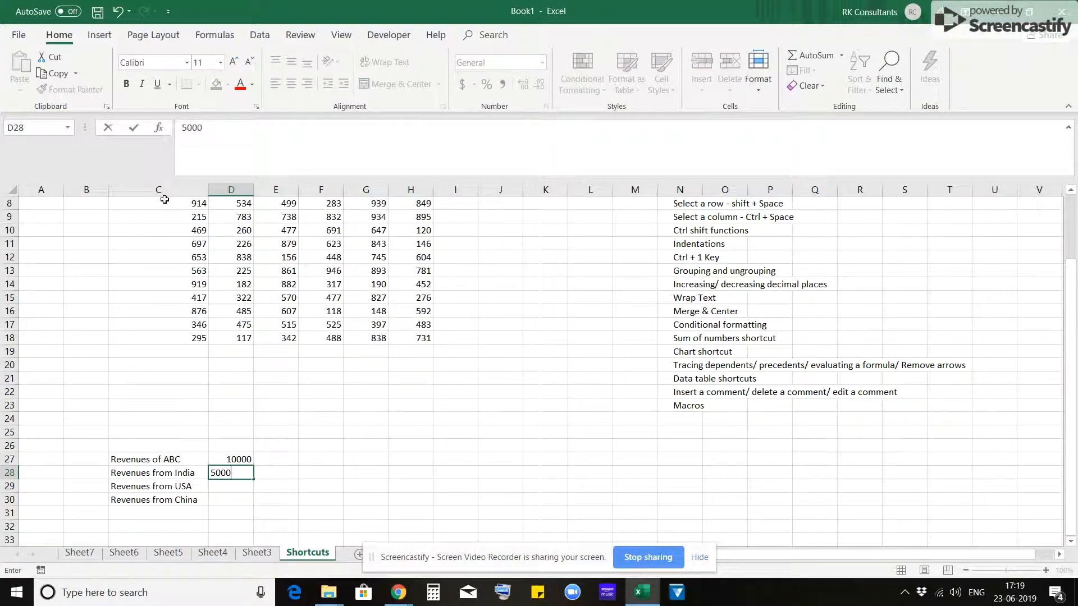
{"action": "key", "text": "Return"}
{"action": "type", "text": "2000"}
{"action": "key", "text": "Return"}
{"action": "type", "text": "3000"}
{"action": "key", "text": "Return"}
- Replace the total in D27 with a SUM formula over the country revenues in D28:D30
{"action": "key", "text": "Up"}
{"action": "key", "text": "Up"}
{"action": "key", "text": "Up"}
{"action": "key", "text": "Up"}
{"action": "type", "text": "+sum("}
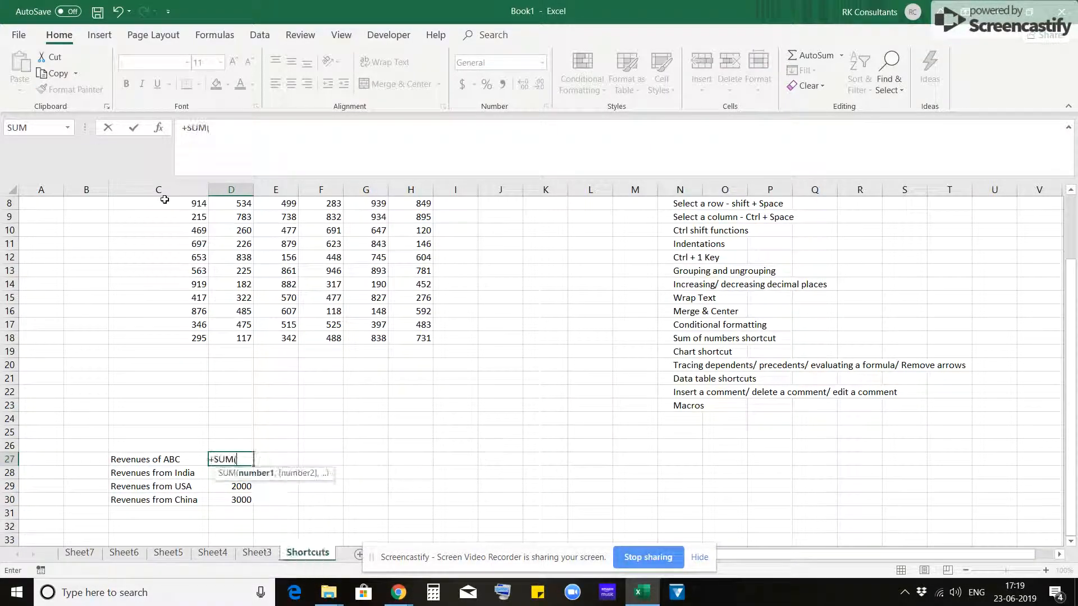
{"action": "key", "text": "Down"}
{"action": "key", "text": "shift+Down"}
{"action": "key", "text": "shift+Down"}
{"action": "key", "text": "Return"}
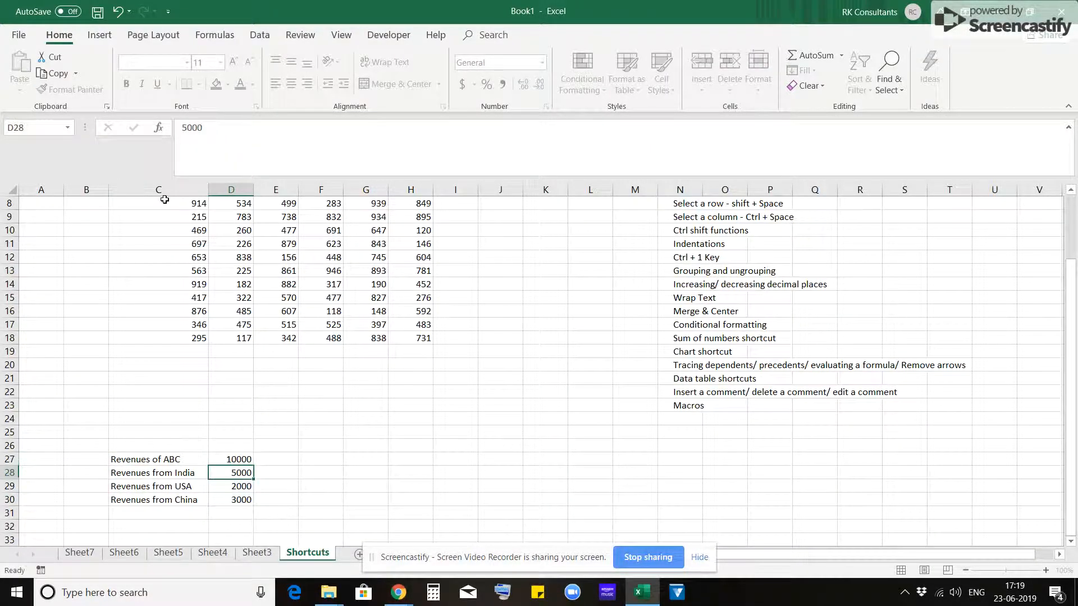
- Inspect the SUM formula in D27 and its label in C27 in edit mode, leaving both without changes
{"action": "key", "text": "Up"}
{"action": "key", "text": "Left"}
{"action": "key", "text": "Right"}
{"action": "key", "text": "F2"}
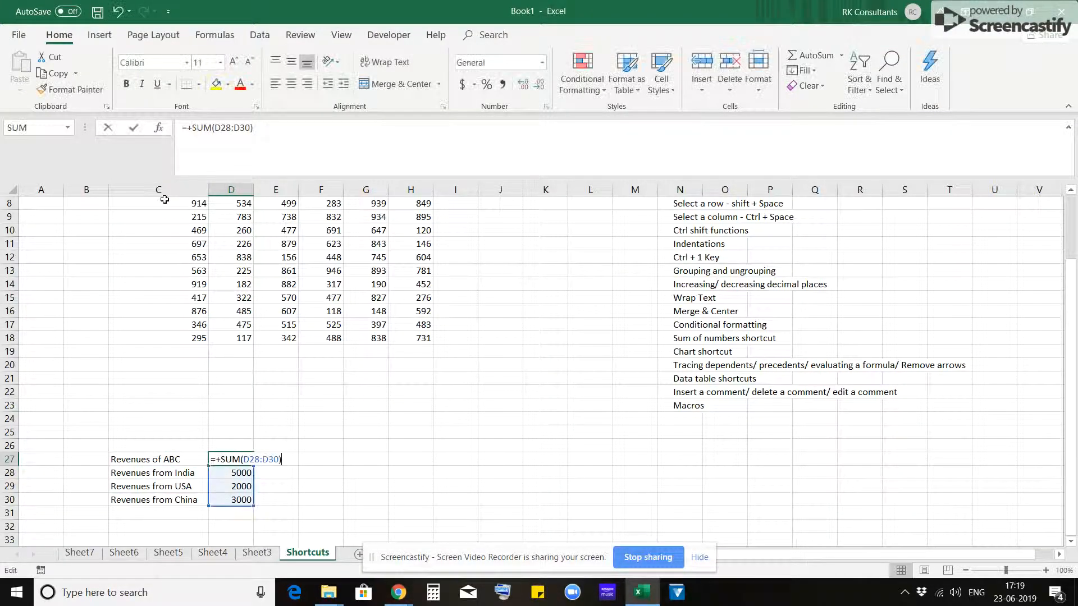
{"action": "key", "text": "Escape"}
{"action": "key", "text": "Left"}
{"action": "key", "text": "F2"}
{"action": "key", "text": "Escape"}
{"action": "key", "text": "Right"}
{"action": "key", "text": "F2"}
{"action": "key", "text": "Escape"}
{"action": "key", "text": "Left"}
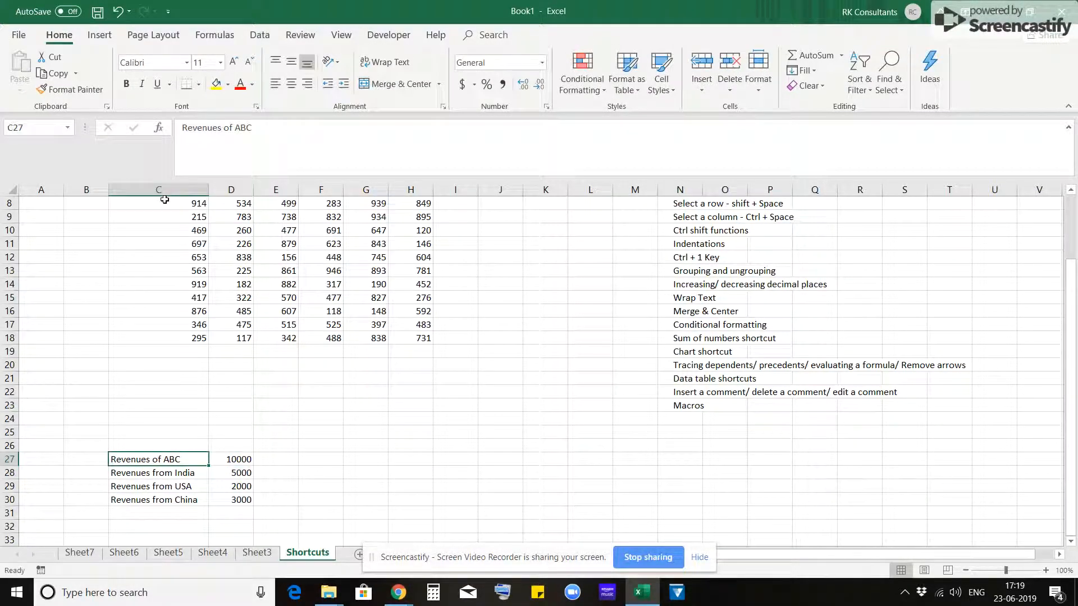
- Try indenting the country revenue labels in C28:C30 by one level, and undo the indent
{"action": "key", "text": "Down"}
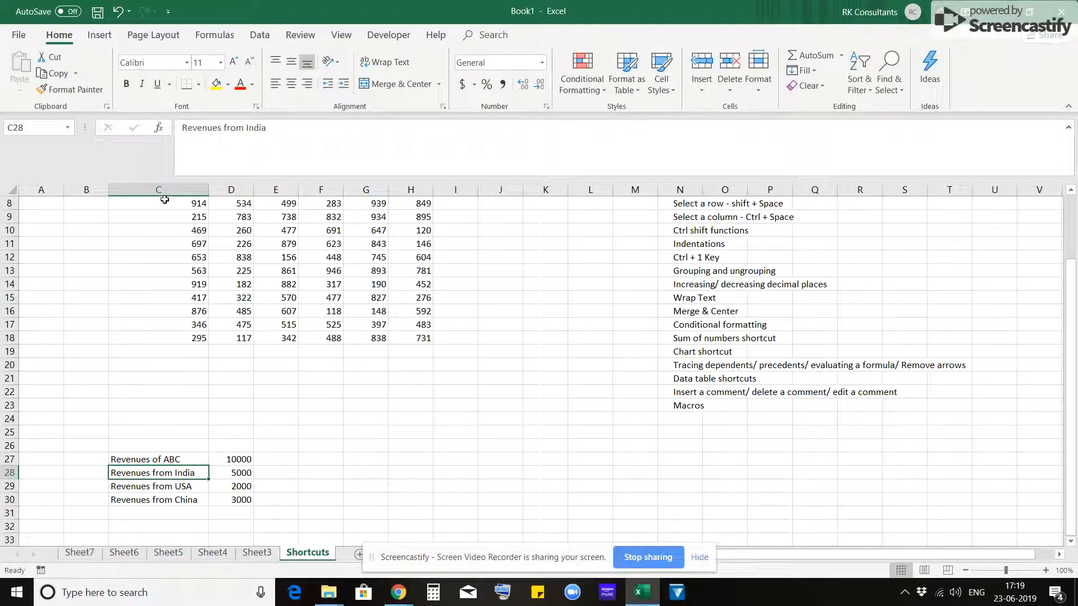
{"action": "key", "text": "ctrl+shift+Down"}
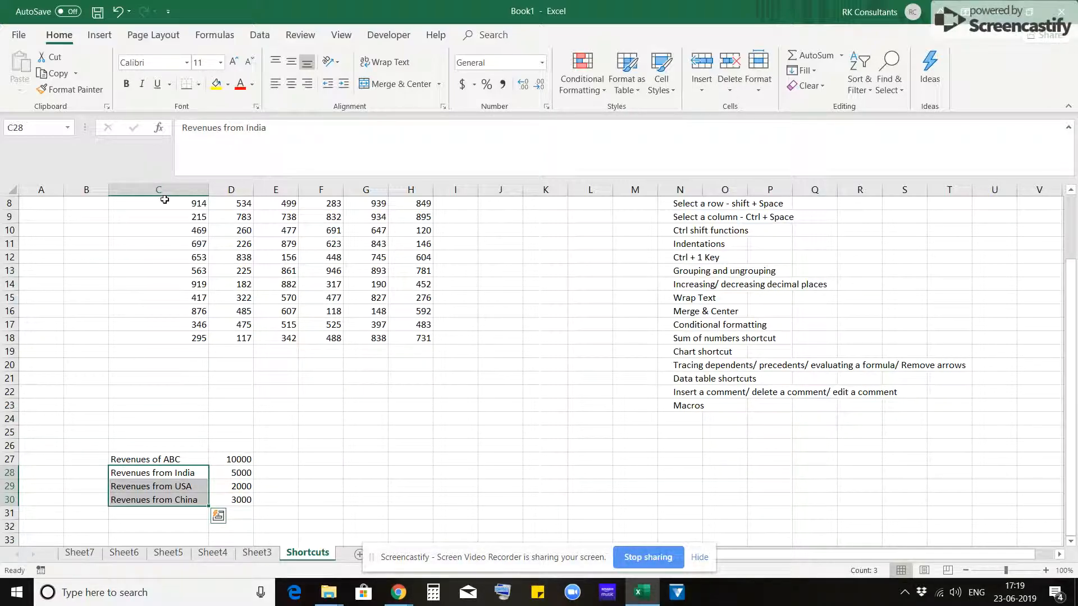
{"action": "key", "text": "ctrl+shift+Up"}
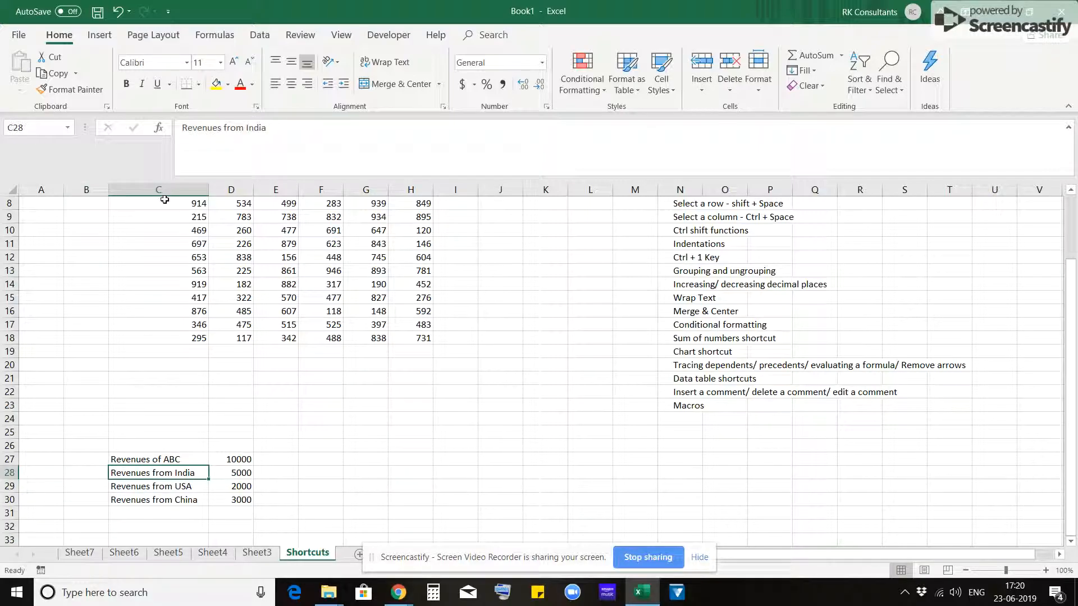
{"action": "key", "text": "ctrl+shift+Down"}
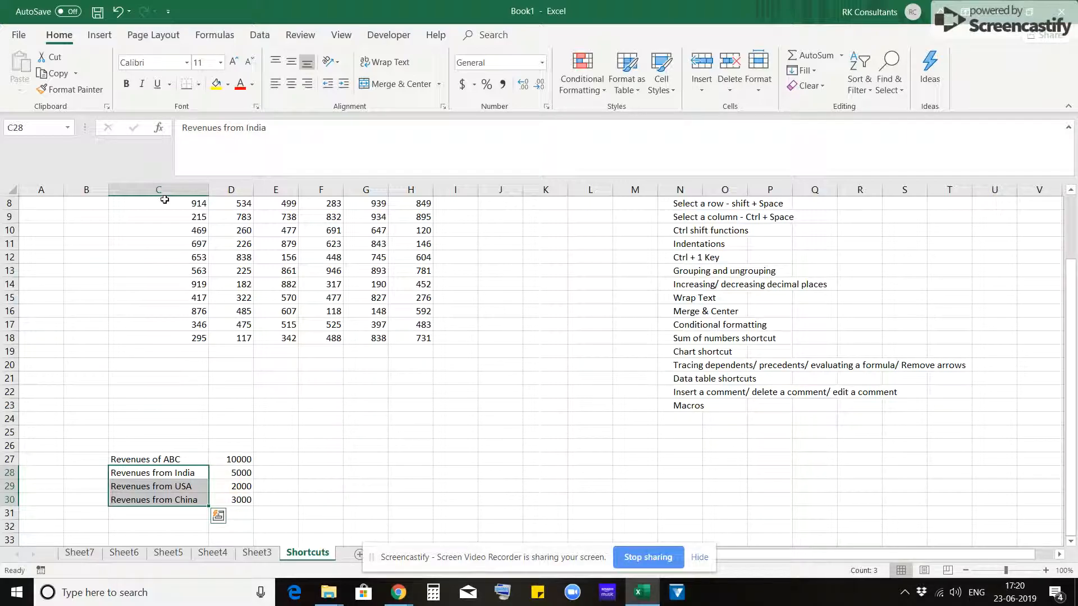
{"action": "key", "text": "alt+h"}
{"action": "key", "text": "6"}
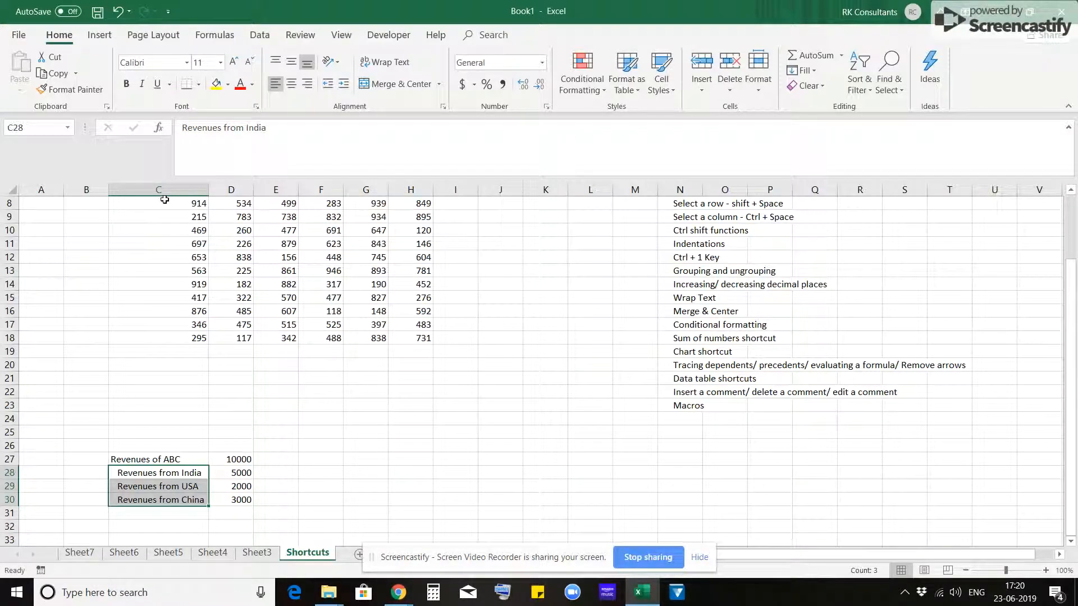
{"action": "key", "text": "ctrl+z"}
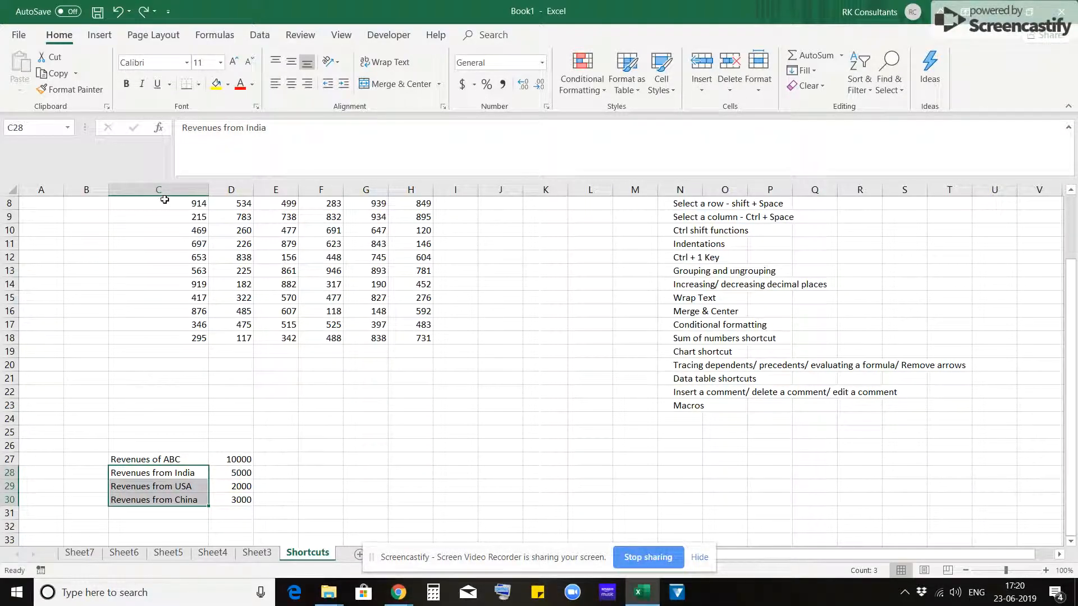
- Increase the indent of the country revenue labels in C28:C30 by one level
{"action": "key", "text": "alt"}
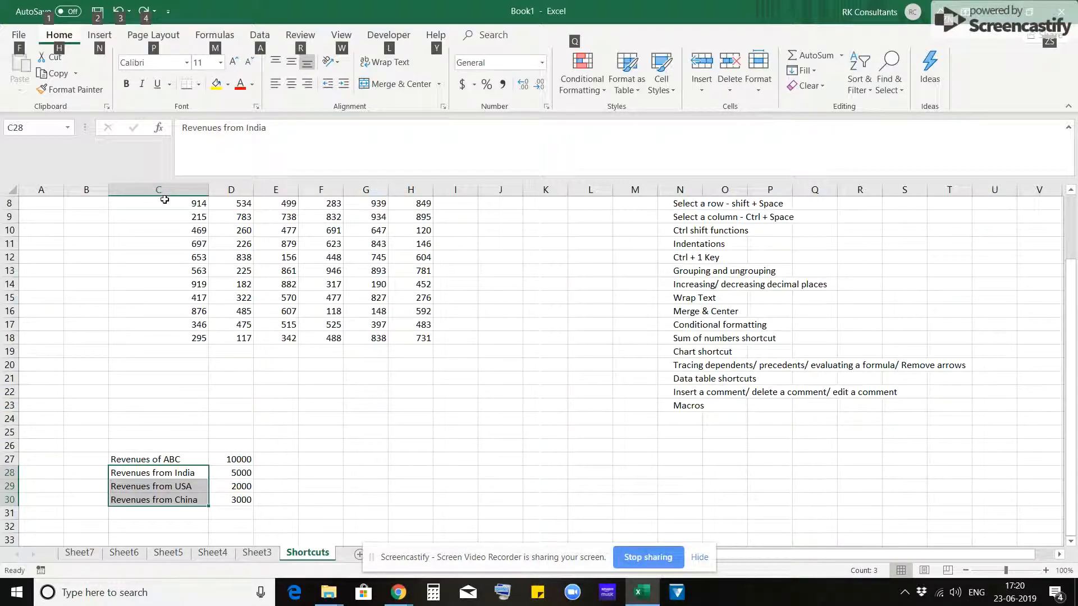
{"action": "key", "text": "h"}
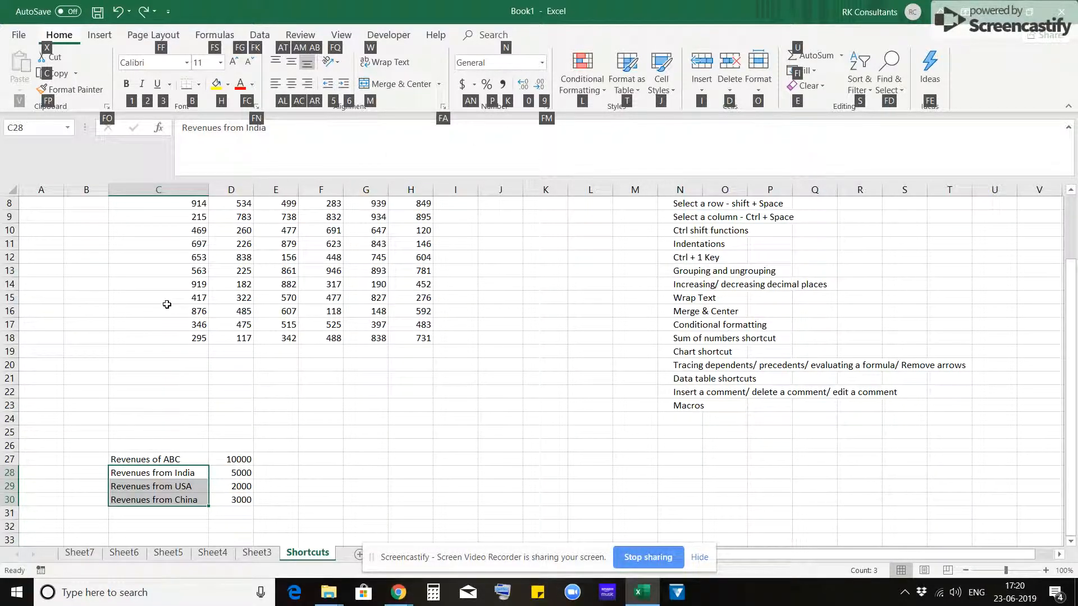
{"action": "key", "text": "6"}
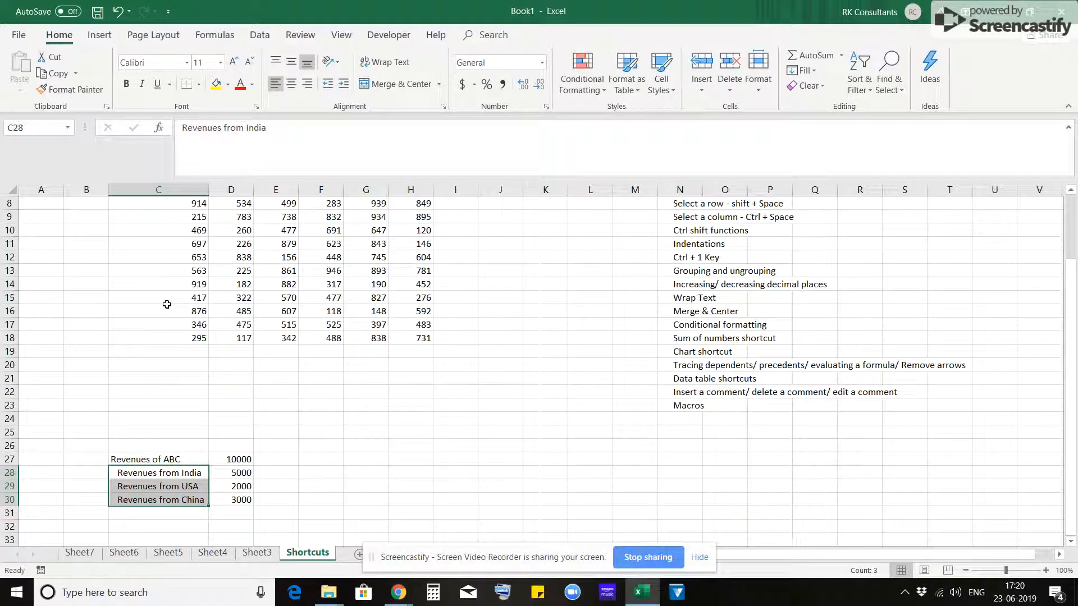
{"action": "key", "text": "Left"}
{"action": "key", "text": "Right"}
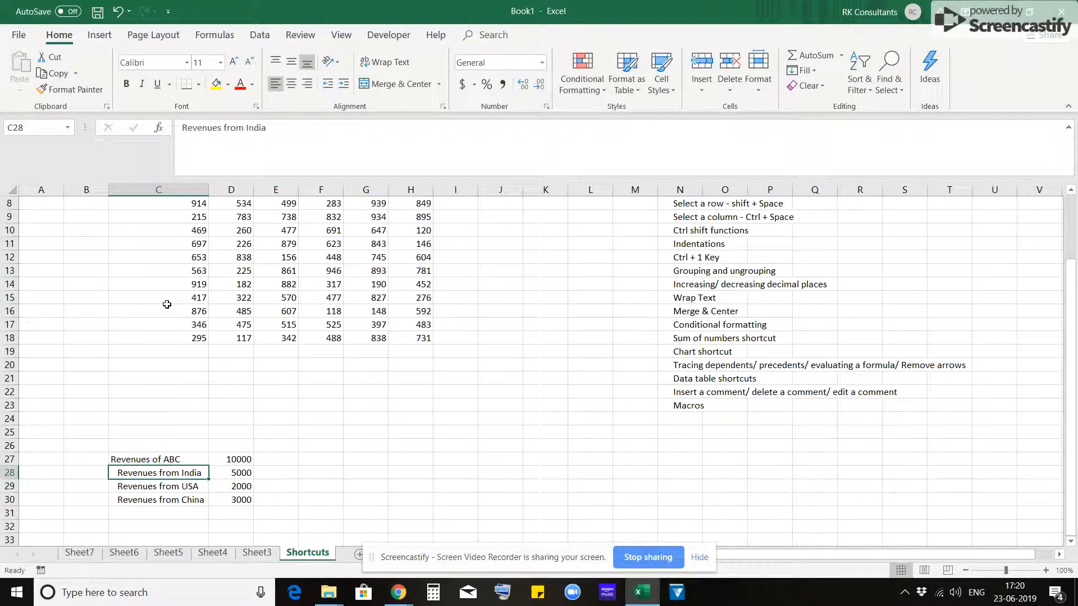
{"action": "key", "text": "shift+space"}
{"action": "key", "text": "shift+Down"}
{"action": "key", "text": "shift+Down"}
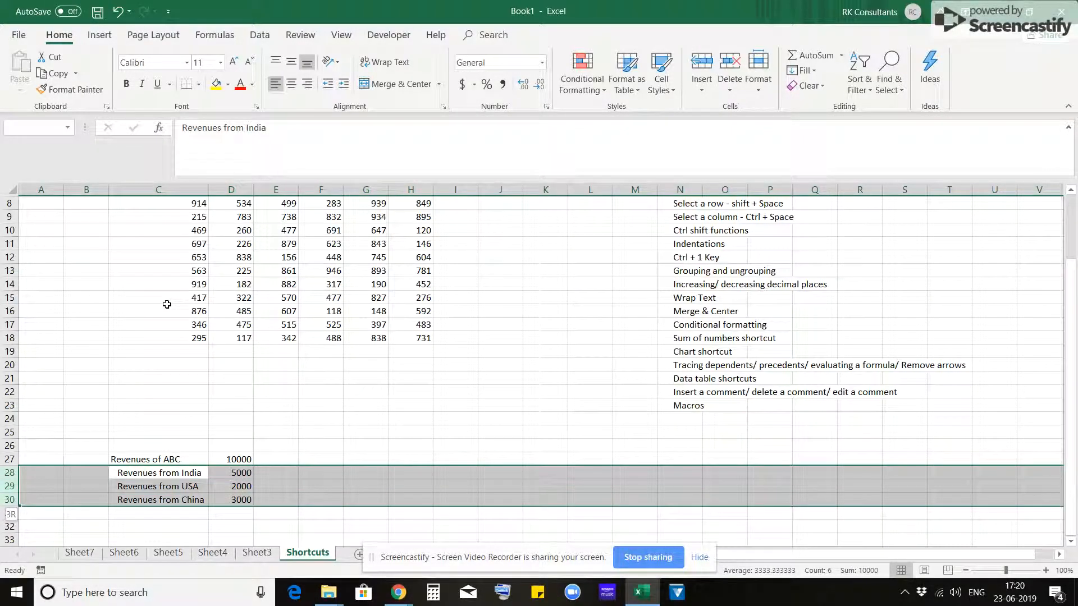
{"action": "key", "text": "Left"}
{"action": "key", "text": "Right"}
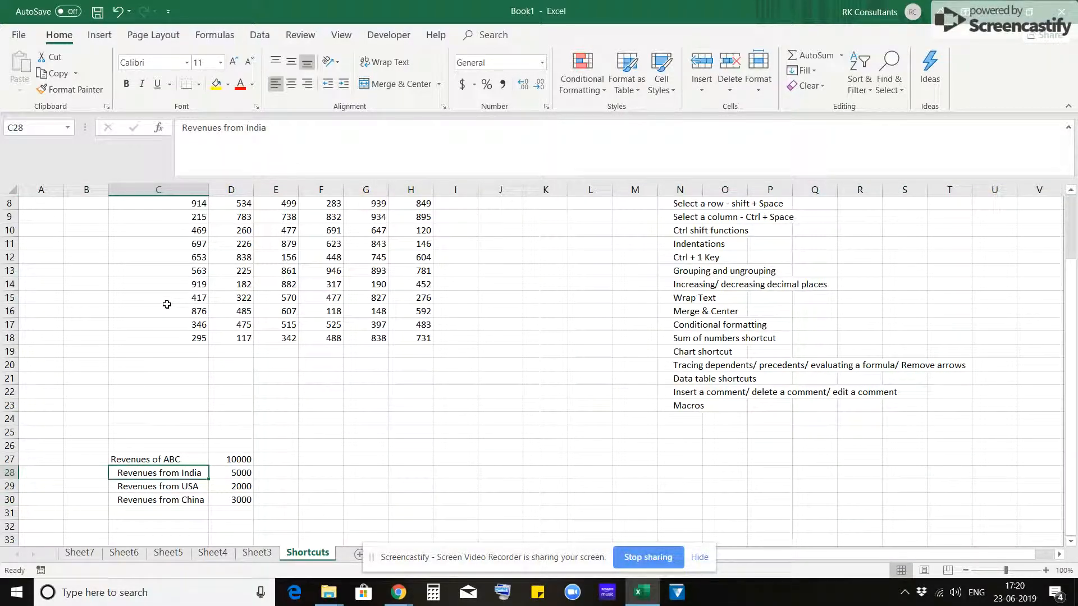
- Select the entire rows 28 to 30 with the country revenues and group them
{"action": "key", "text": "shift+space"}
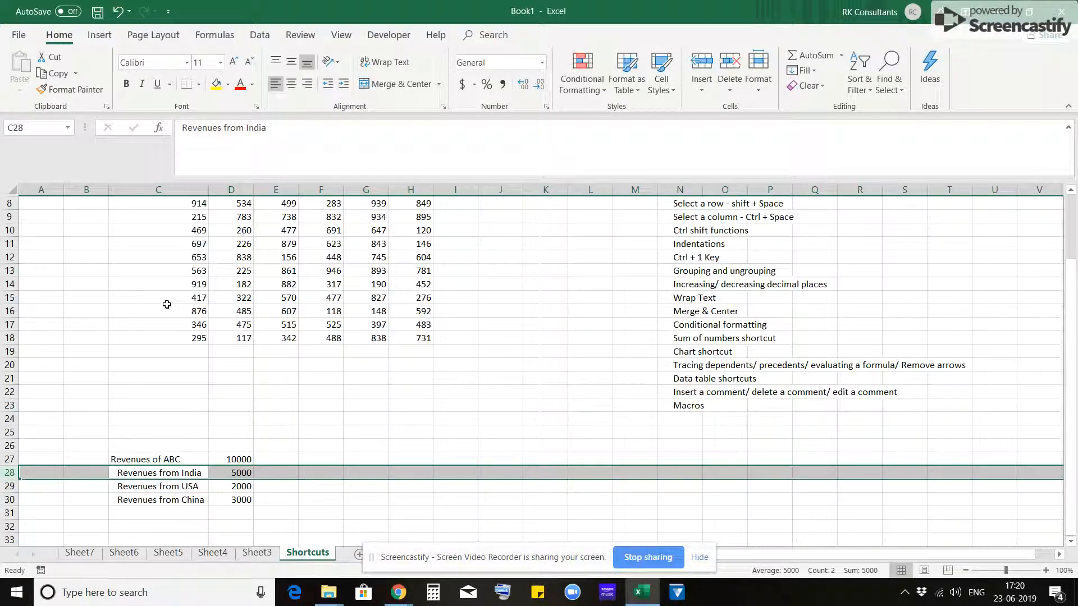
{"action": "key", "text": "shift+Down"}
{"action": "key", "text": "shift+Down"}
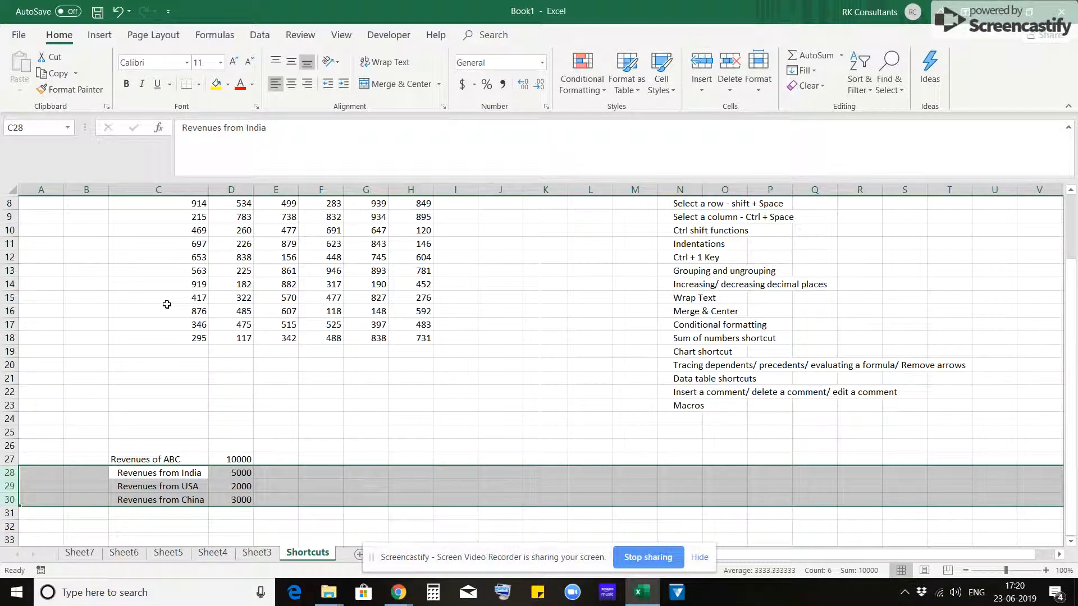
{"action": "key", "text": "alt+a"}
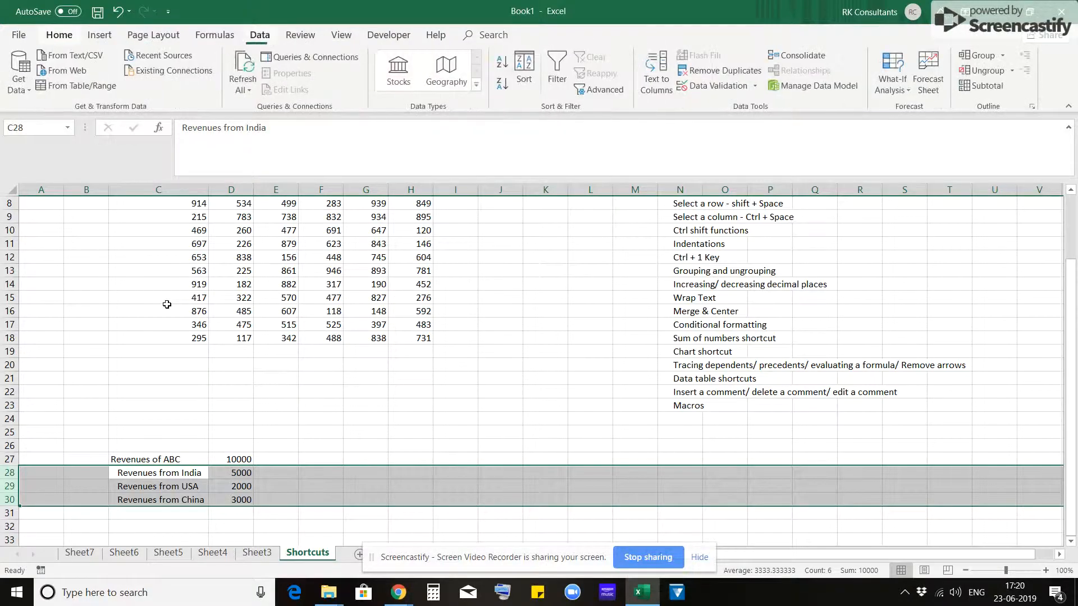
{"action": "key", "text": "g"}
{"action": "key", "text": "g"}
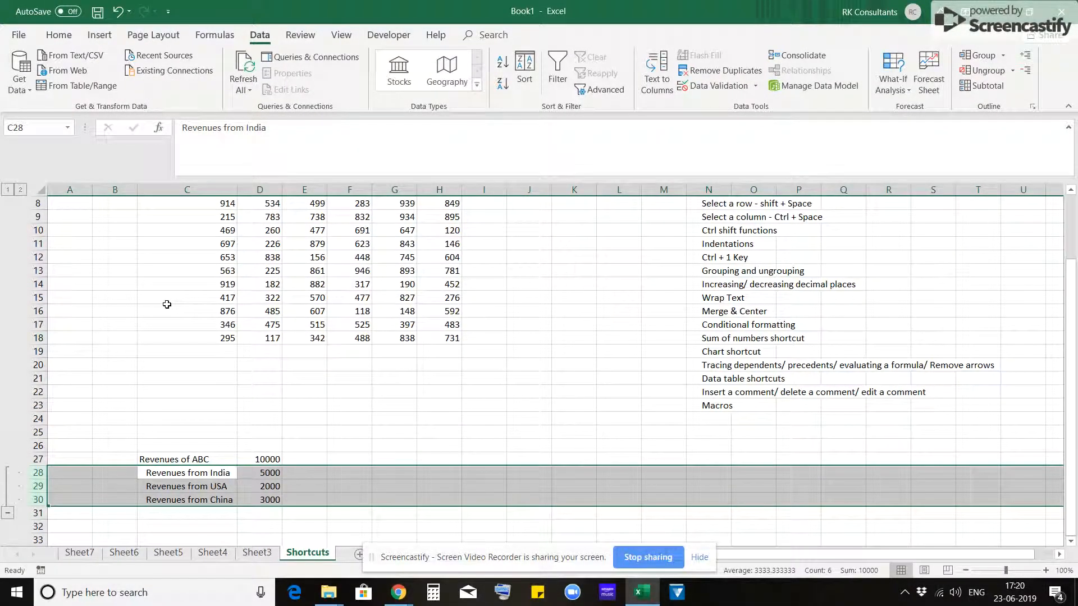
- Ungroup the country revenue rows 28 to 30
{"action": "key", "text": "Left"}
{"action": "key", "text": "Right"}
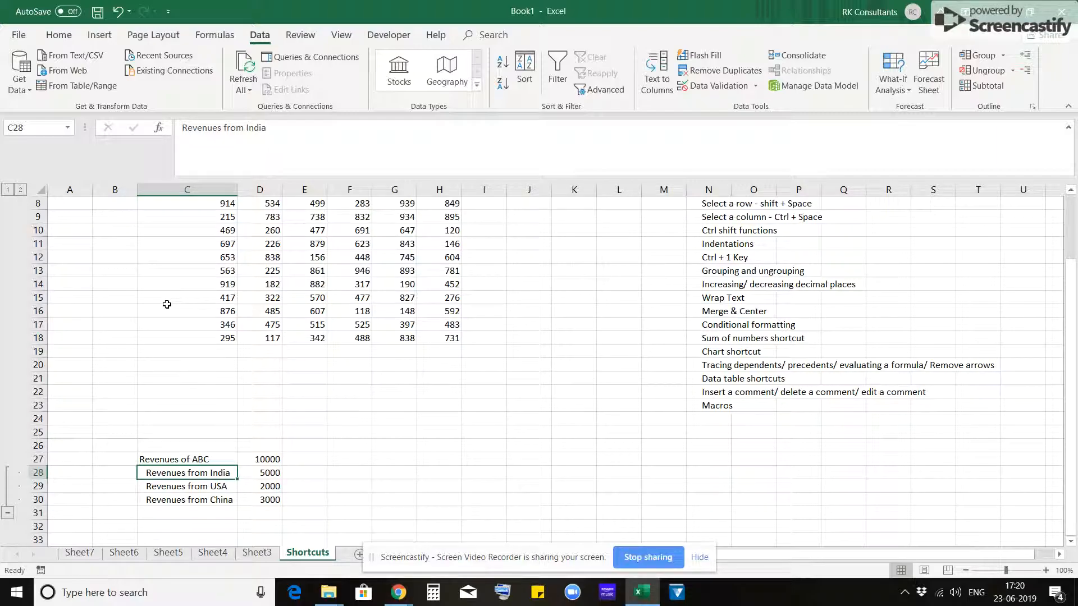
{"action": "key", "text": "shift+space"}
{"action": "key", "text": "shift+Down"}
{"action": "key", "text": "shift+Down"}
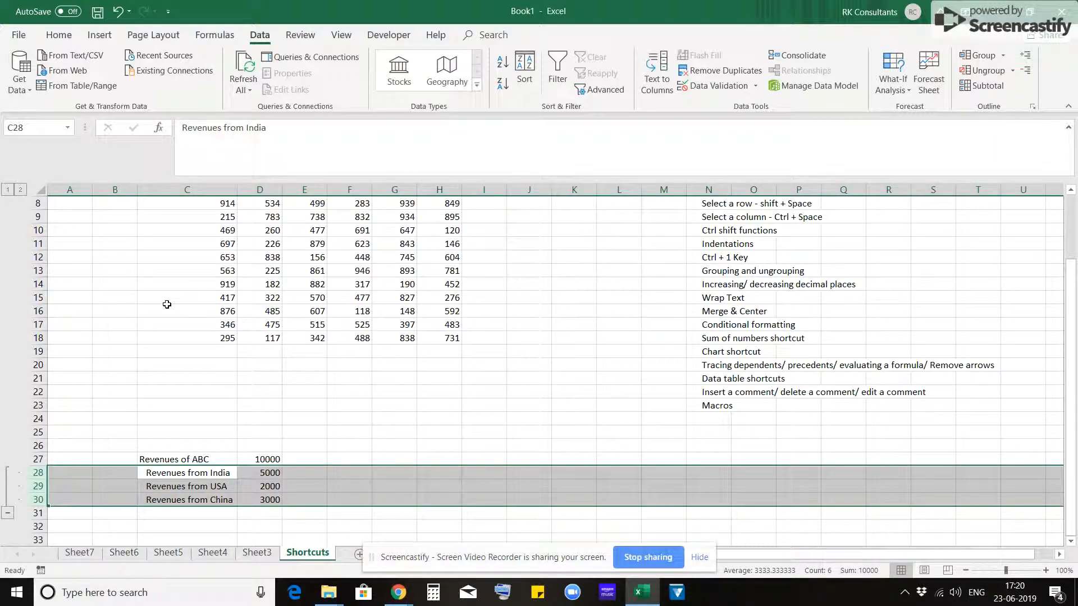
{"action": "key", "text": "alt+shift+Left"}
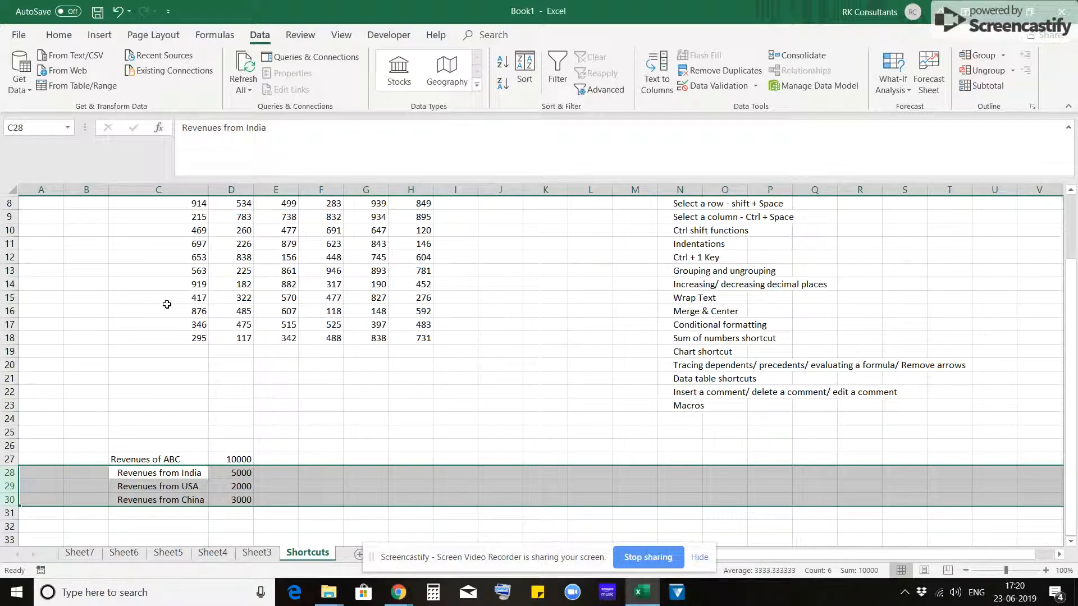
- Enter a SUM formula over C8:C18 in cell C19, directly below the first column of the number block
{"action": "key", "text": "ctrl+Home"}
{"action": "key", "text": "Right"}
{"action": "key", "text": "Right"}
{"action": "key", "text": "ctrl+Down"}
{"action": "key", "text": "ctrl+Down"}
{"action": "key", "text": "ctrl+Down"}
{"action": "key", "text": "ctrl+Down"}
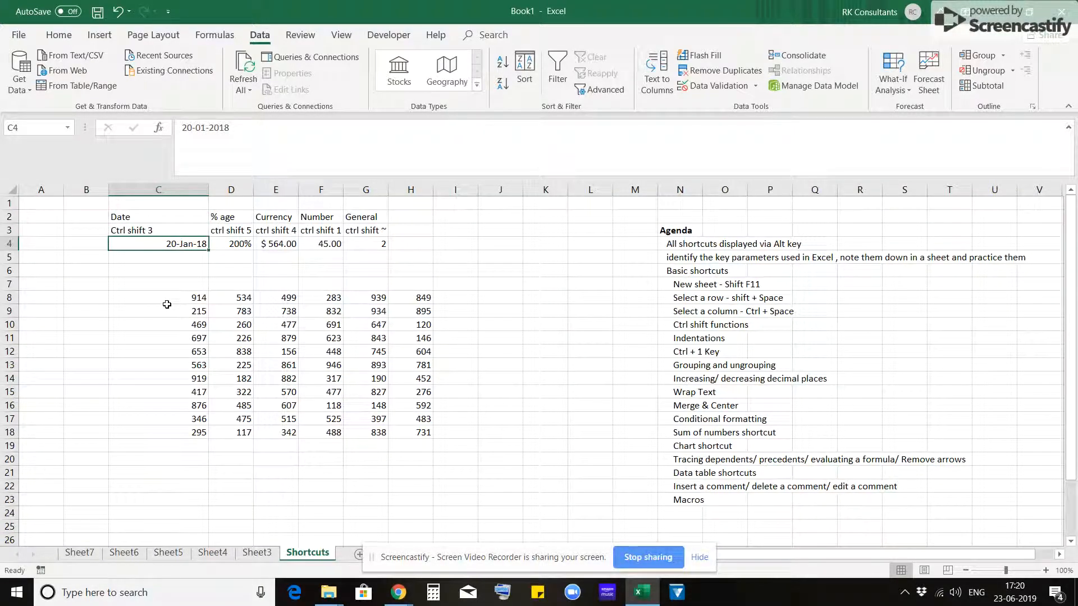
{"action": "key", "text": "Down"}
{"action": "key", "text": "Up"}
{"action": "key", "text": "Down"}
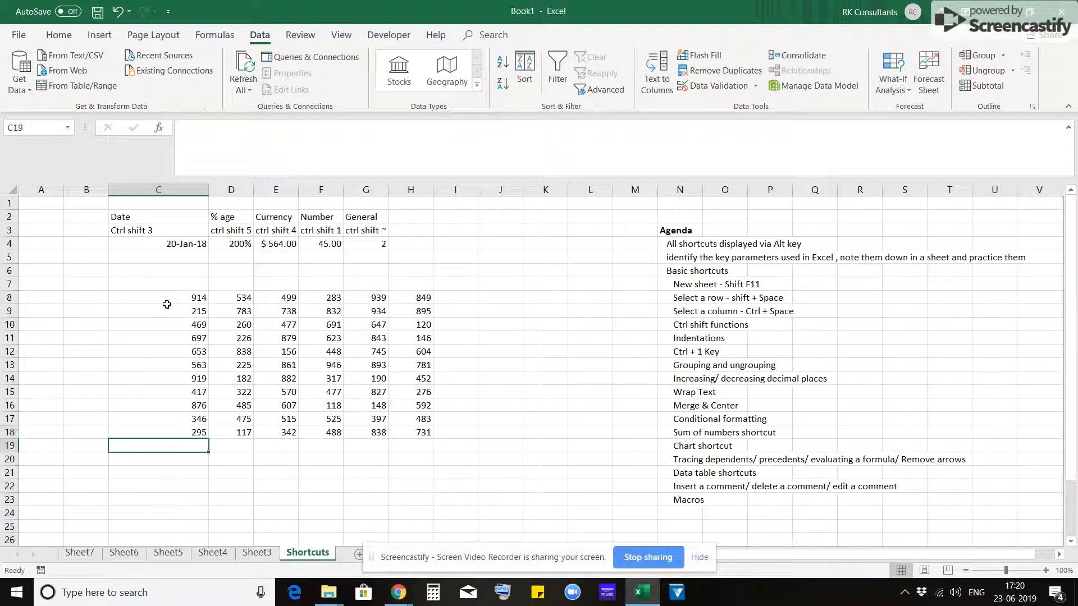
{"action": "key", "text": "Up"}
{"action": "key", "text": "Down"}
{"action": "key", "text": "Up"}
{"action": "key", "text": "ctrl+Up"}
{"action": "key", "text": "Down"}
{"action": "key", "text": "ctrl+Down"}
{"action": "key", "text": "Down"}
{"action": "type", "text": "=sum"}
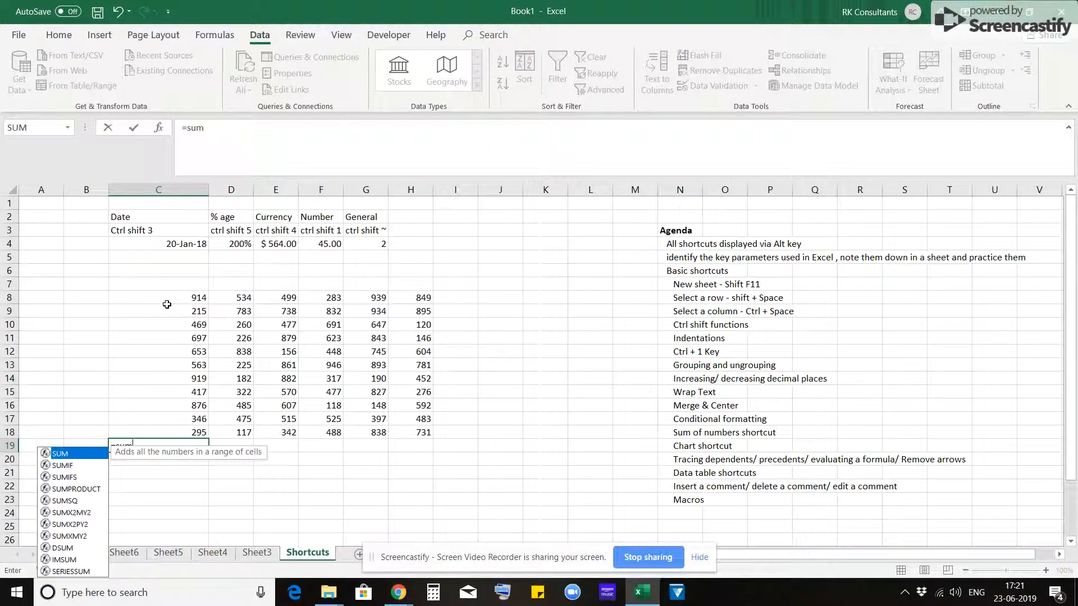
{"action": "key", "text": "Tab"}
{"action": "key", "text": "Up"}
{"action": "key", "text": "ctrl+shift+Up"}
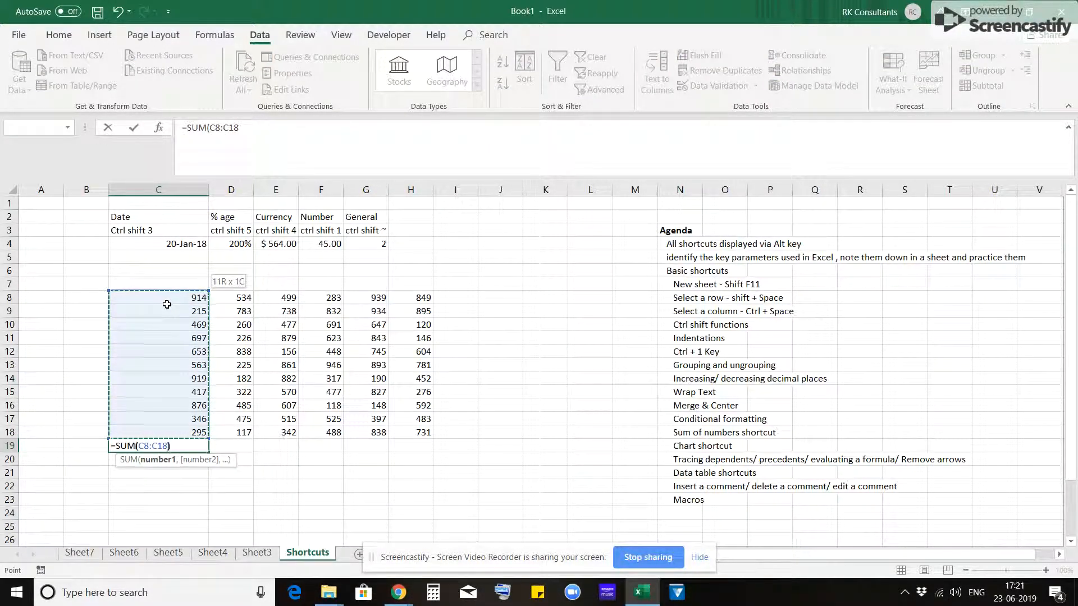
{"action": "key", "text": "ctrl+Return"}
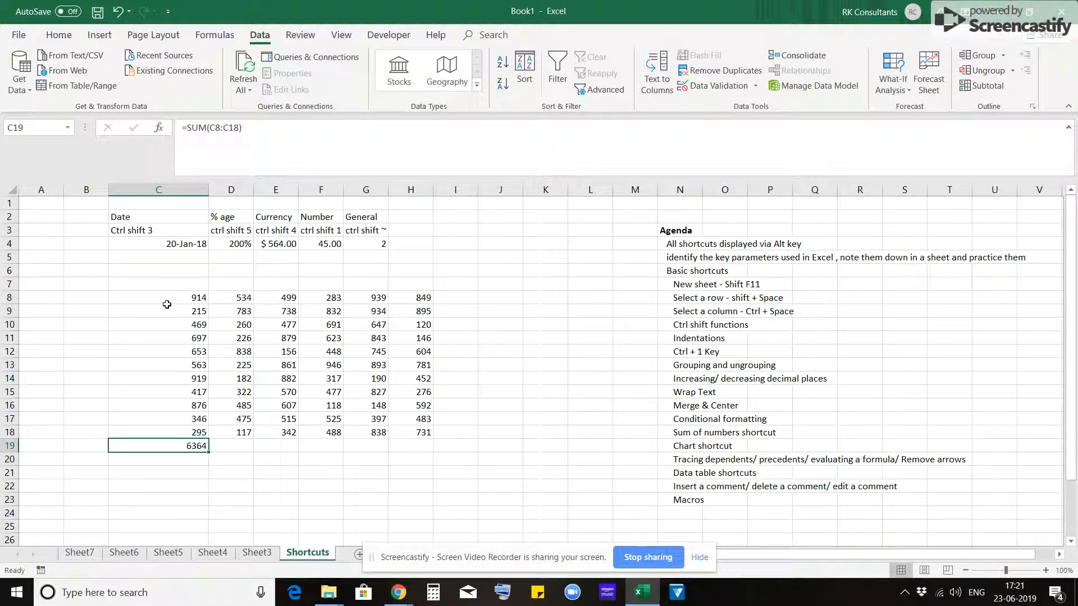
- Clear cell C19 and total the numbers in C8:C18 there with AutoSum
{"action": "key", "text": "Delete"}
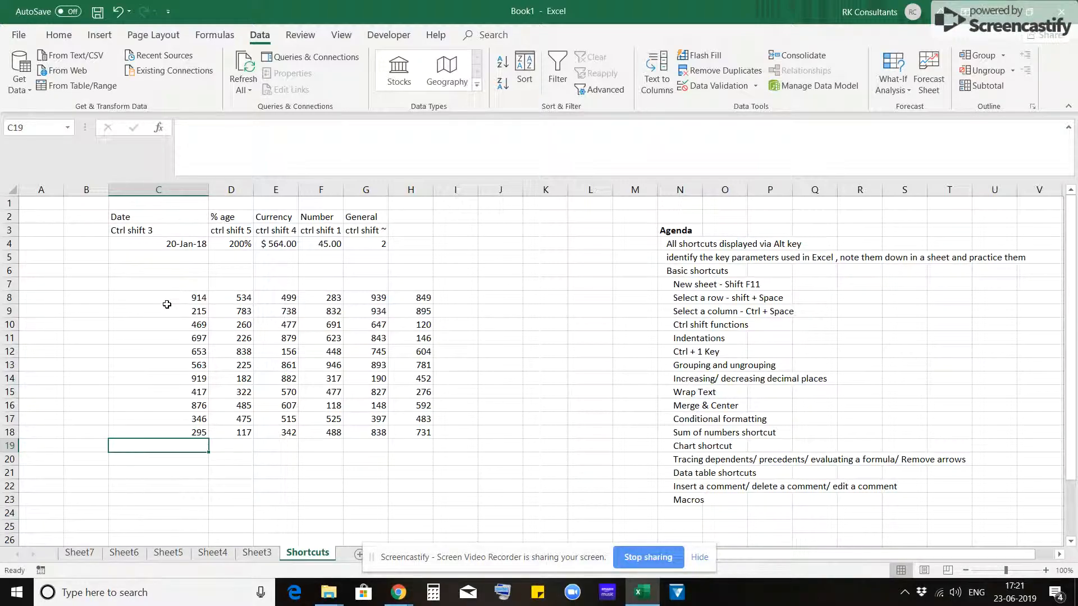
{"action": "key", "text": "alt+equal"}
{"action": "key", "text": "Return"}
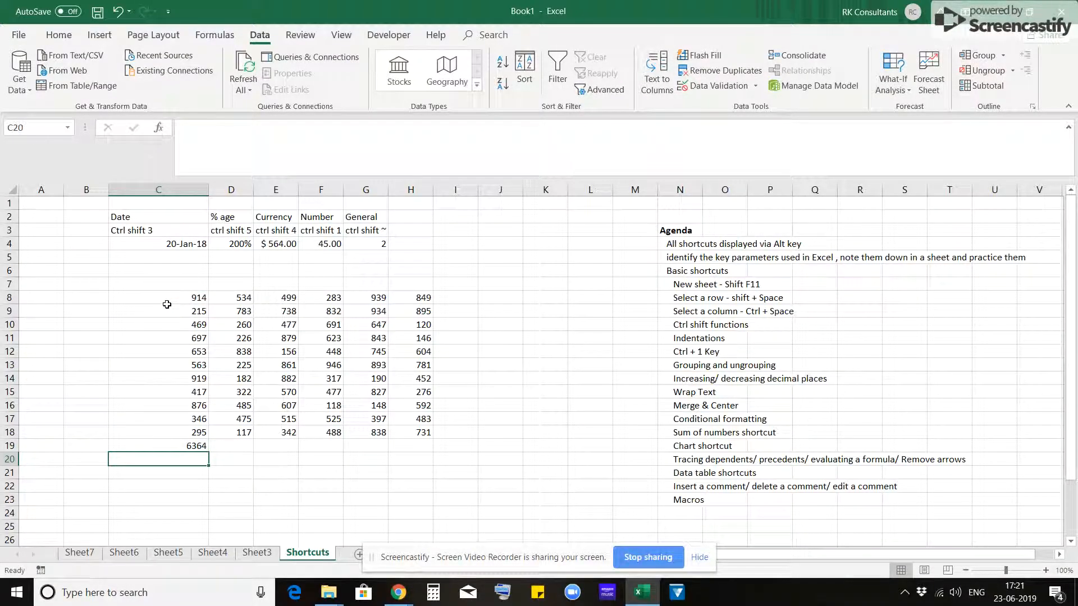
{"action": "key", "text": "Up"}
{"action": "key", "text": "shift+Right"}
{"action": "key", "text": "shift+Right"}
{"action": "key", "text": "shift+Right"}
{"action": "key", "text": "shift+Right"}
{"action": "key", "text": "shift+Right"}
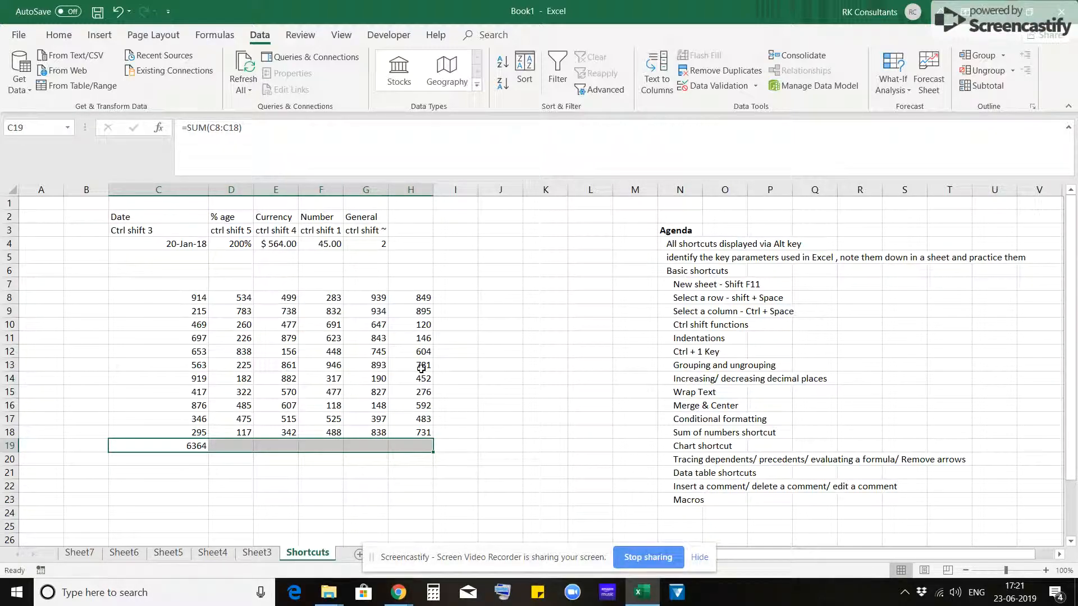
{"action": "key", "text": "Left"}
{"action": "key", "text": "Right"}
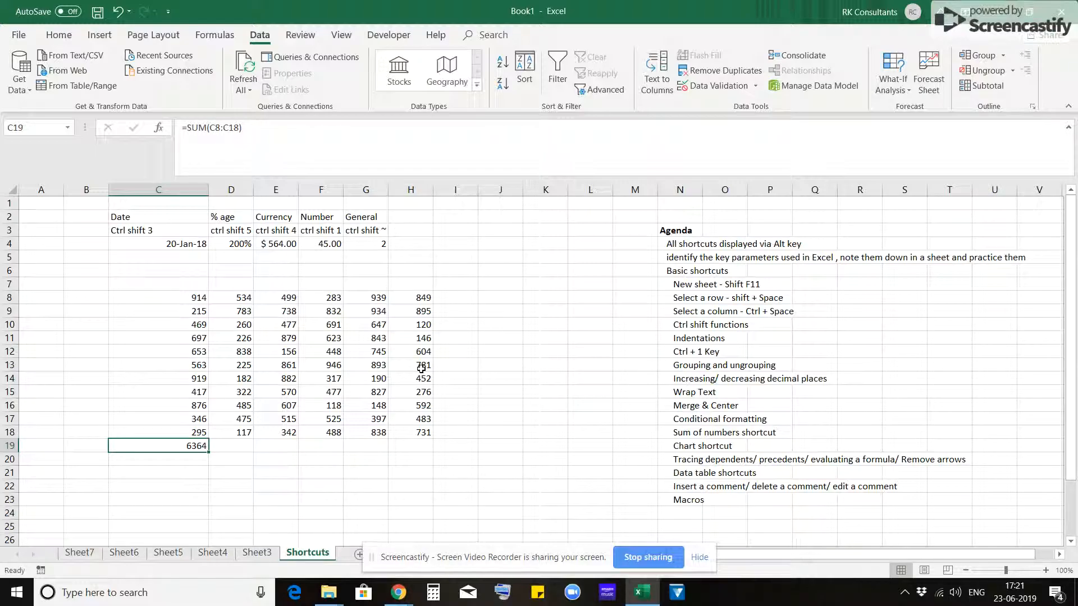